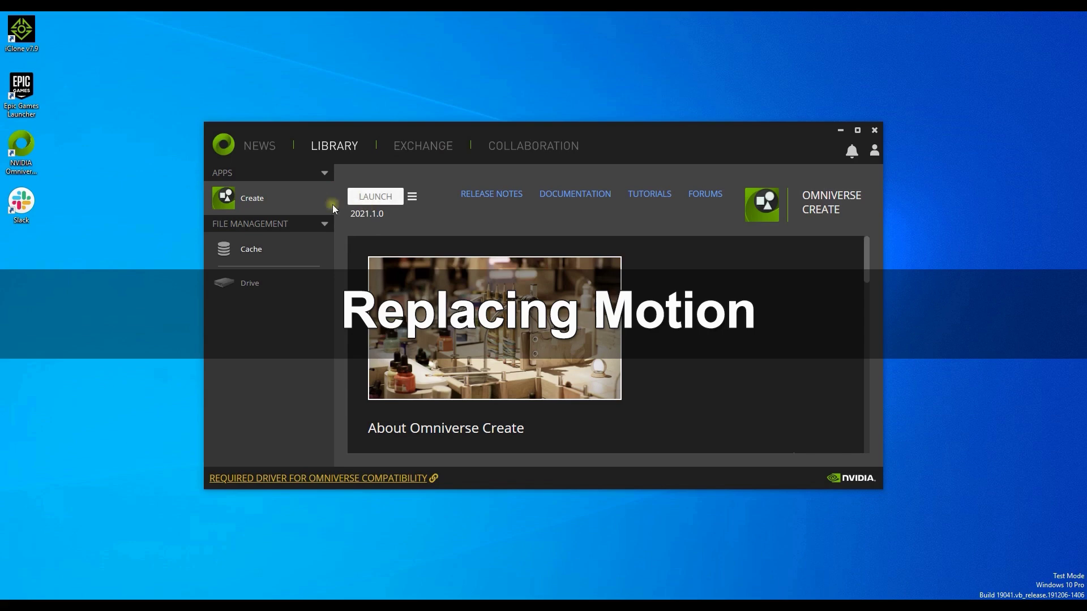
Launch Omniverse Create 2021.1 from the Launcher's Library tab.
left_click(376, 197)
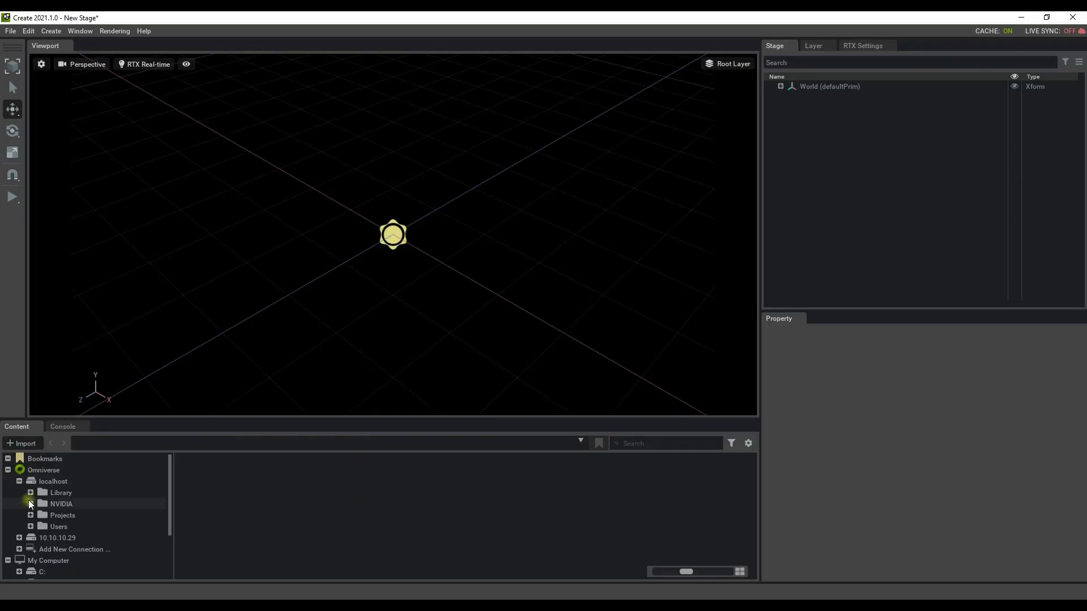
Drag blanket_03 and blanket_02 from OldAttic/Props into the scene, then lower blanket_03.
left_click(70, 538)
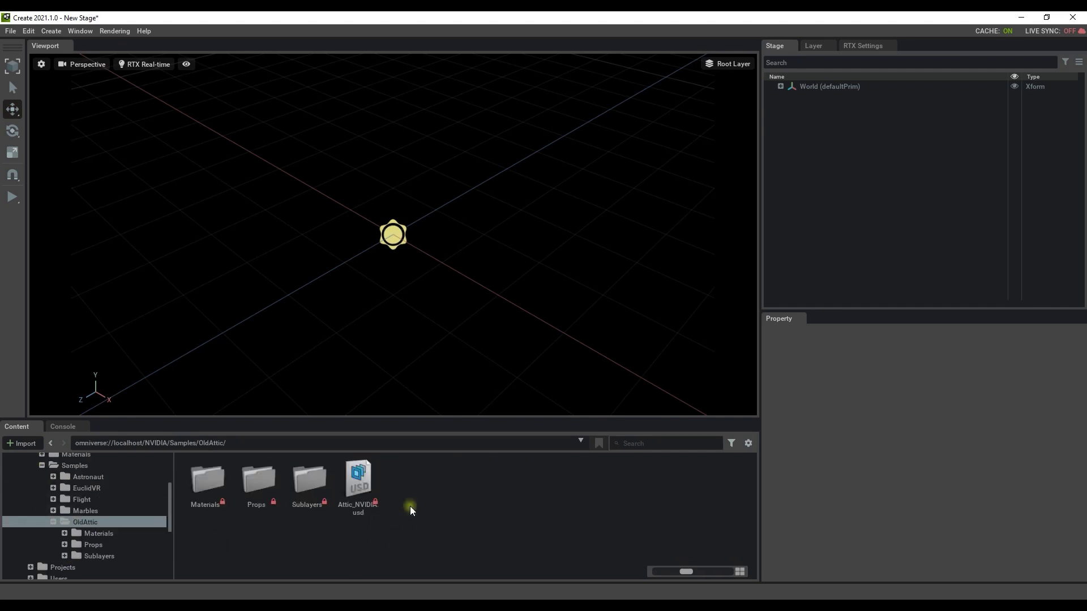
left_click(93, 544)
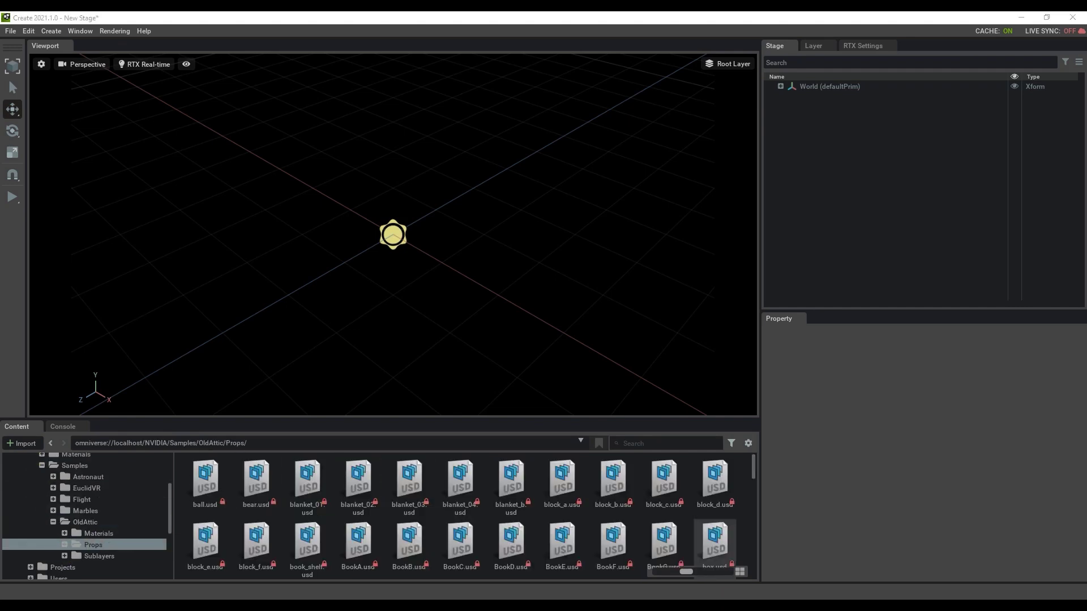
left_click_drag(401, 498, 383, 244)
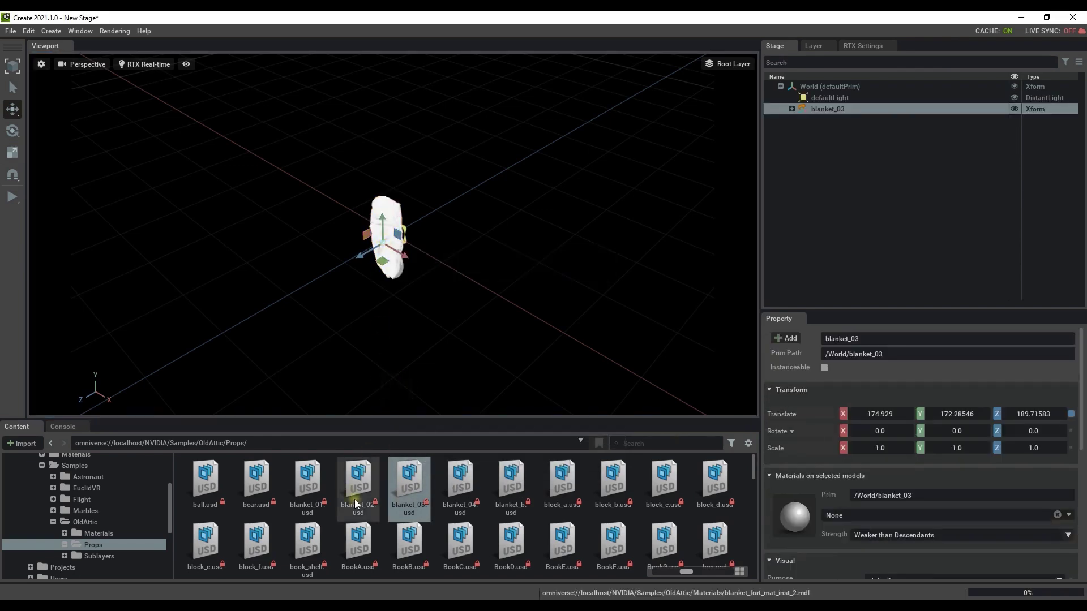
left_click_drag(355, 481, 447, 261)
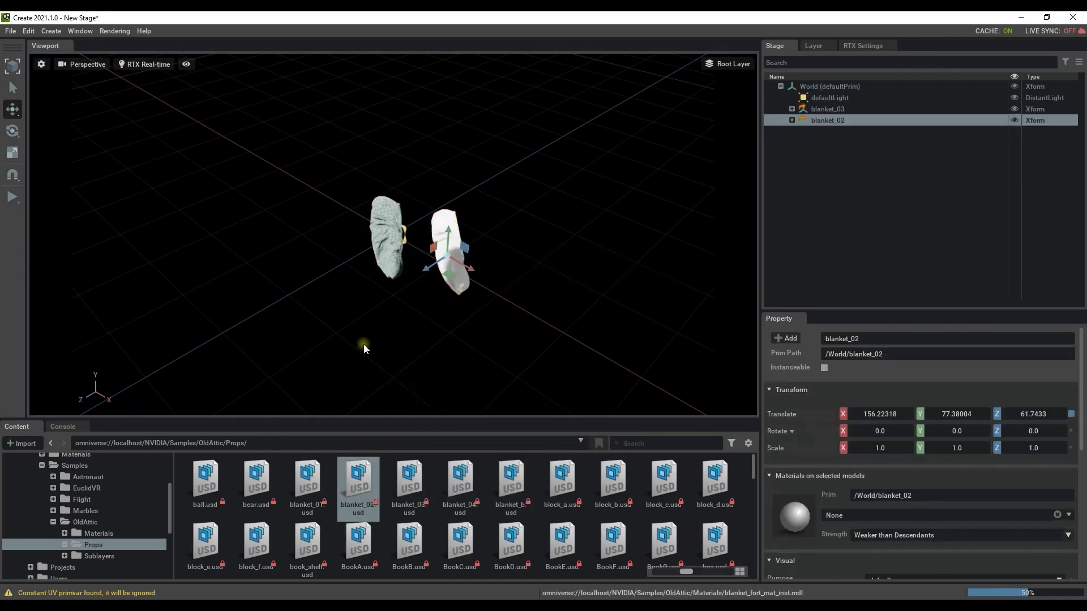
left_click_drag(363, 344, 331, 185, "alt")
left_click(320, 128)
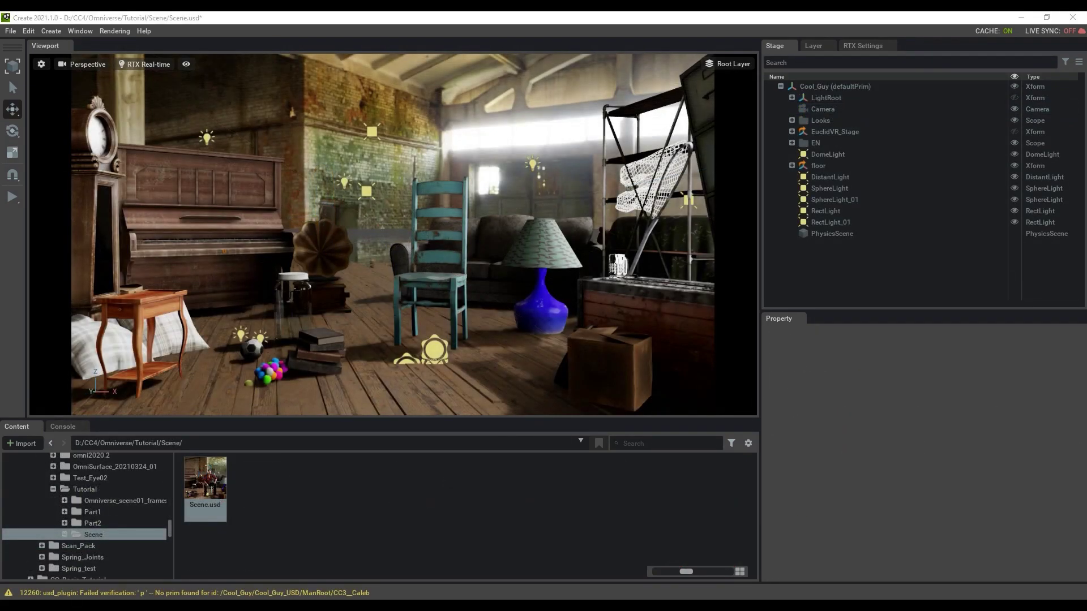
Add Cool_Guy_USD.usd from the cool_guy folder and reset its translation to the origin.
scroll(102, 521, "up", 3)
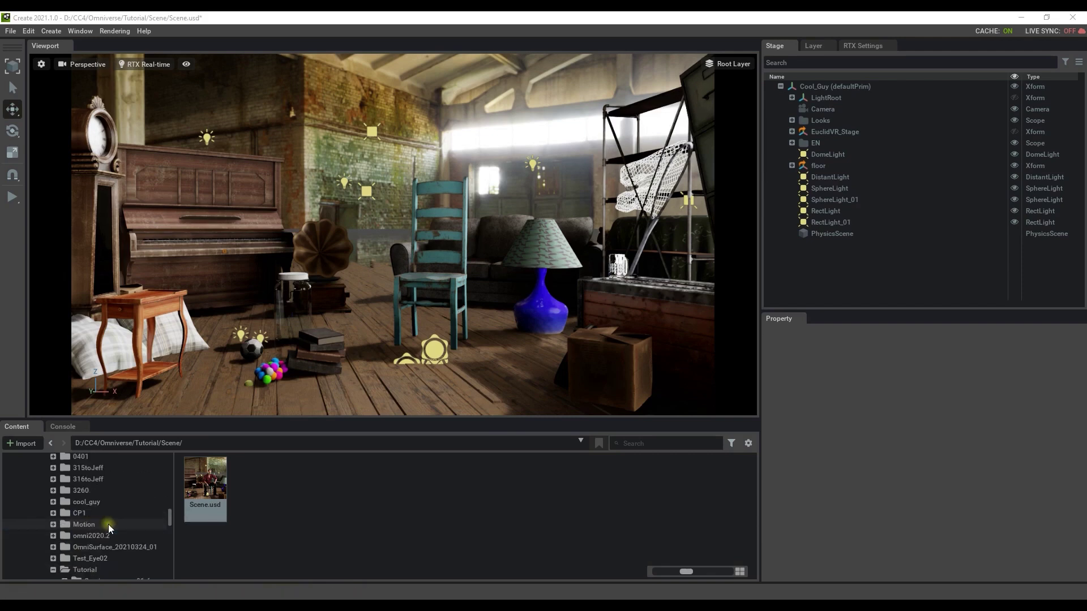
left_click(89, 503)
left_click_drag(375, 493, 429, 311)
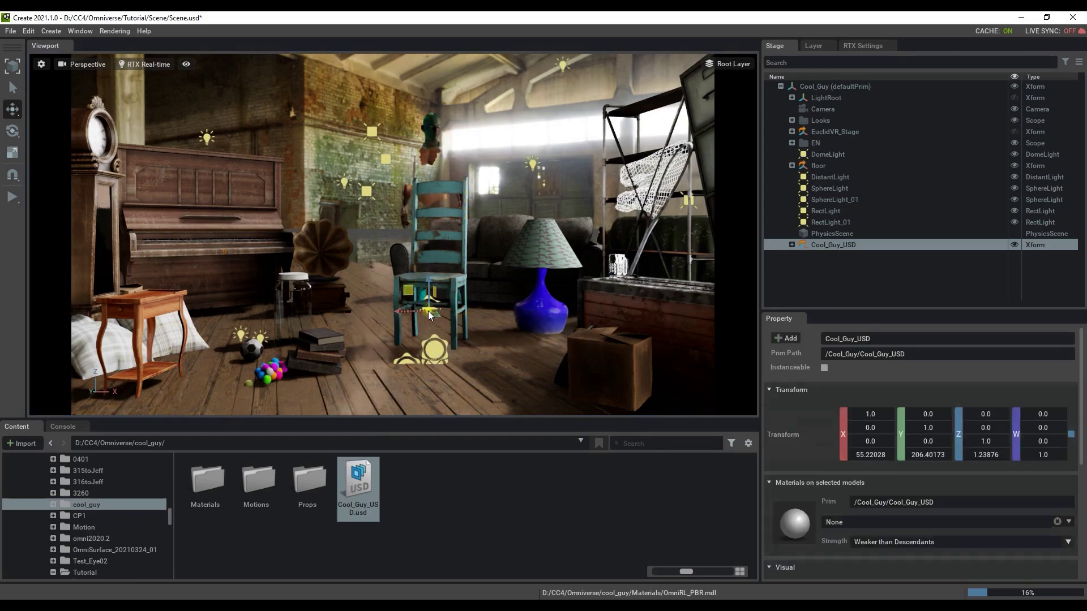
left_click(1071, 434)
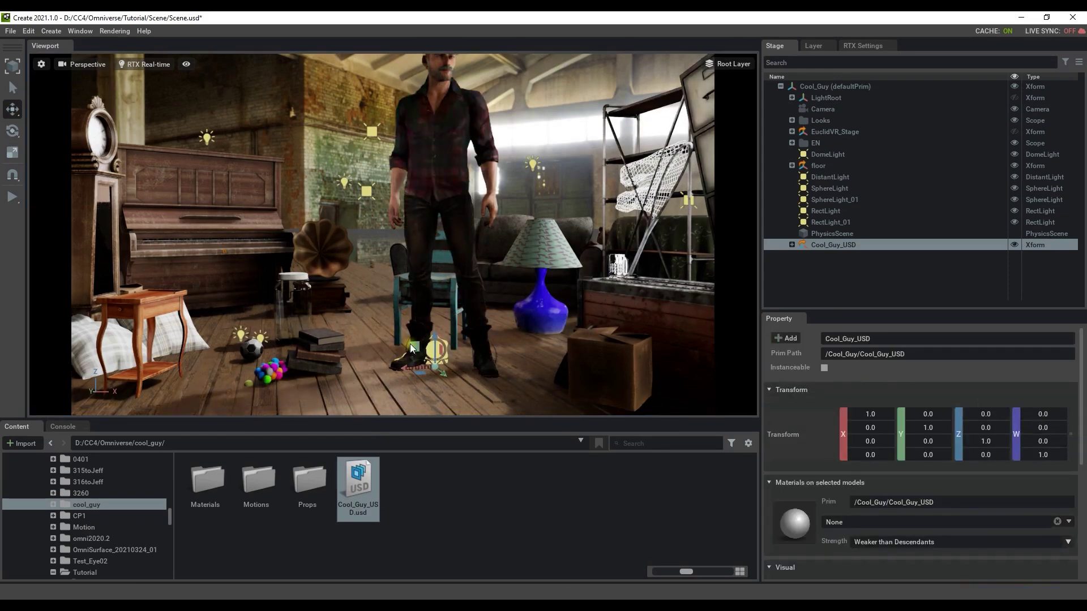
scroll(436, 349, "down", 1)
scroll(436, 343, "up", 3)
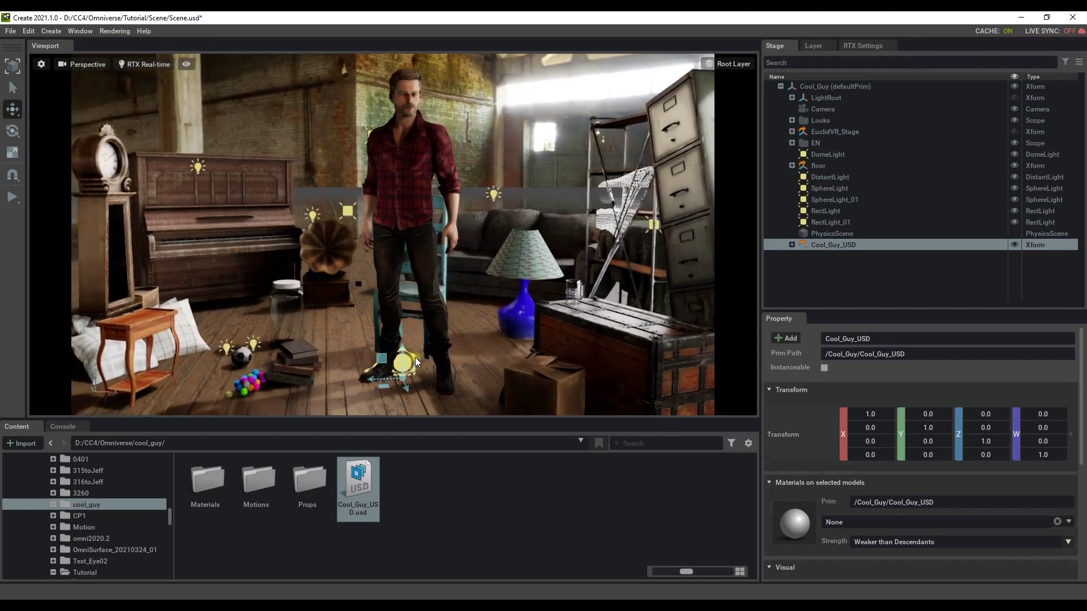
Preview playback, then expand Cool_Guy_USD > ManRoot > CC3_Caleb in the Stage tree.
left_click(14, 204)
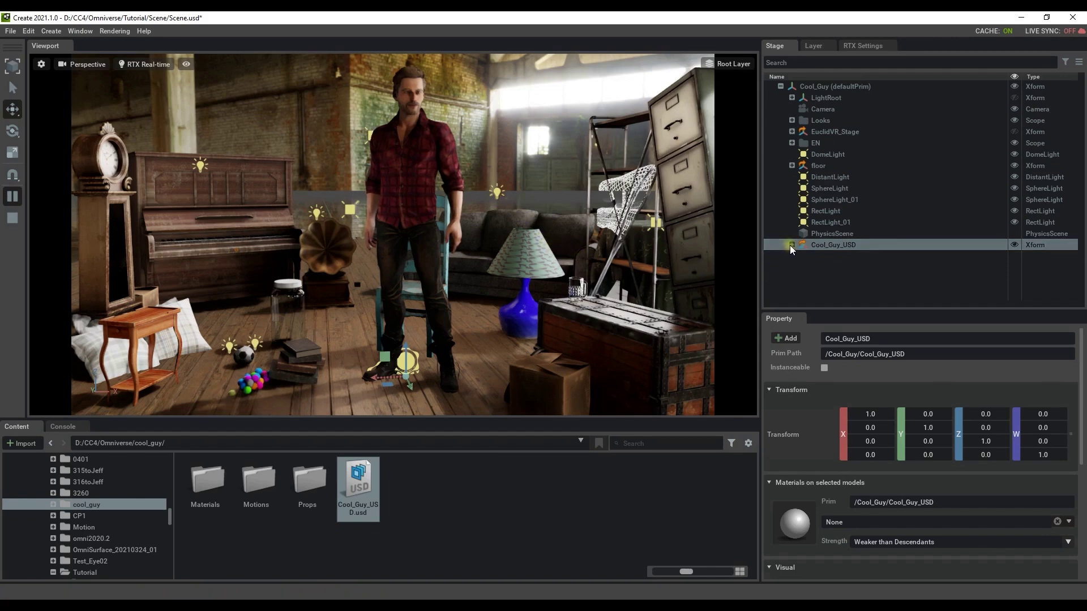
left_click(9, 221)
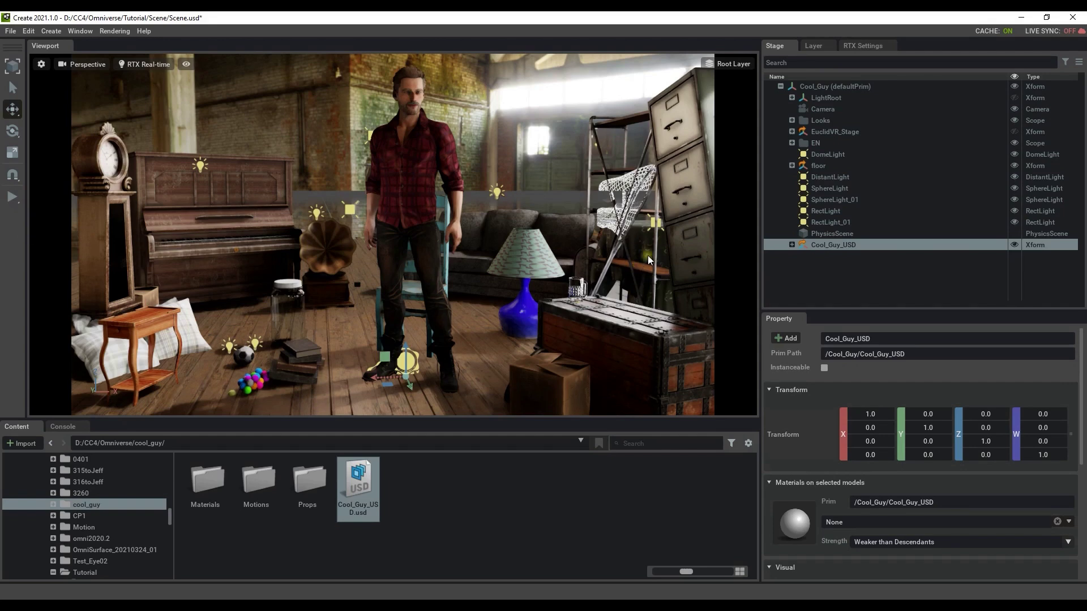
left_click(792, 245)
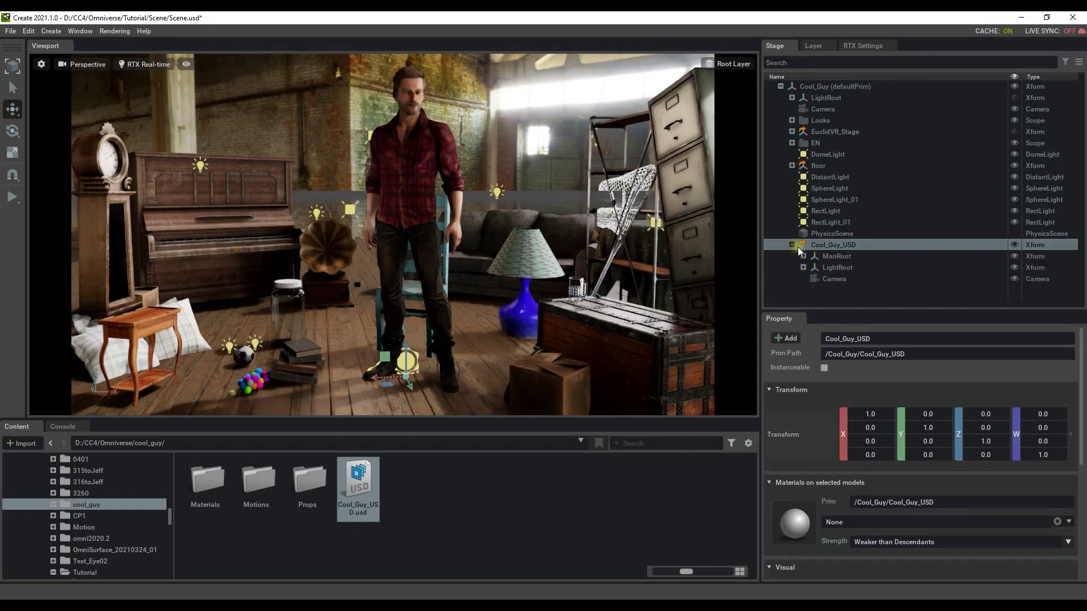
left_click(803, 256)
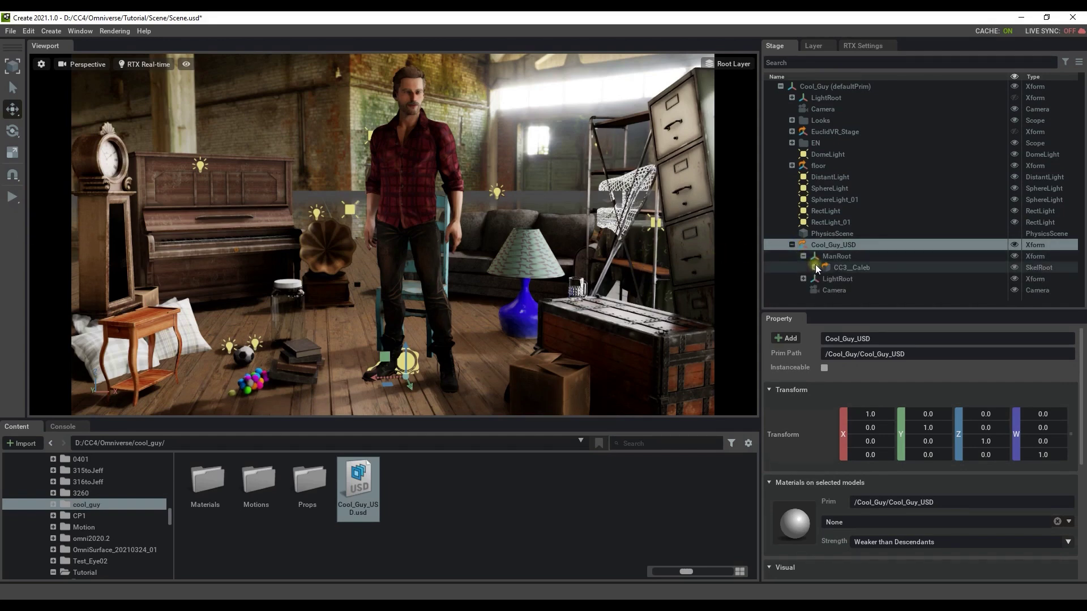
left_click(815, 268)
Select the CC3_Caleb skeleton and expand it, showing its Male_idle reference and Animation.
scroll(835, 270, "down", 2)
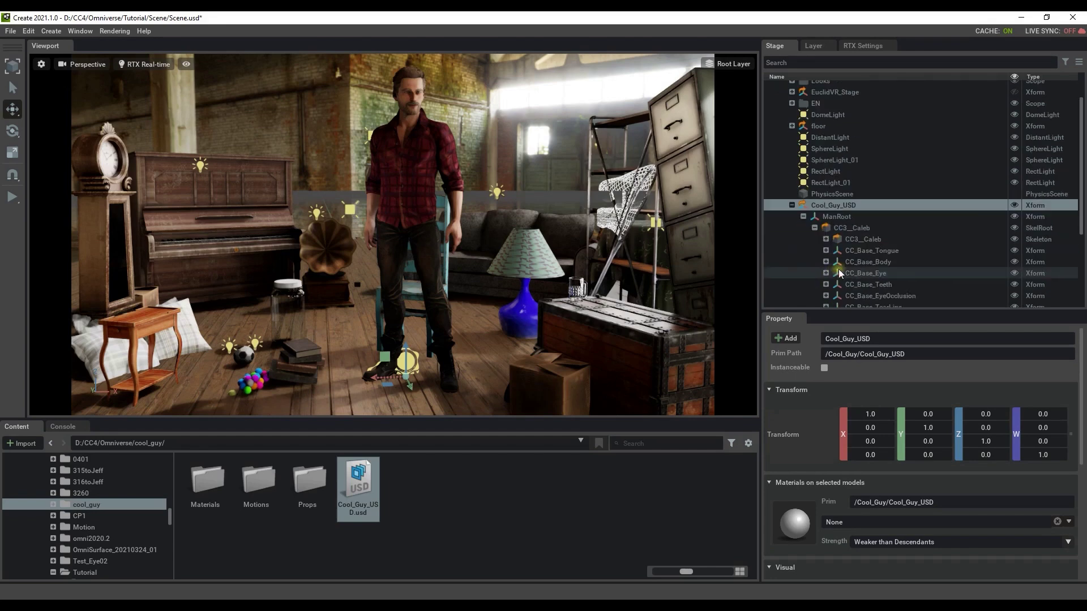
left_click(855, 239)
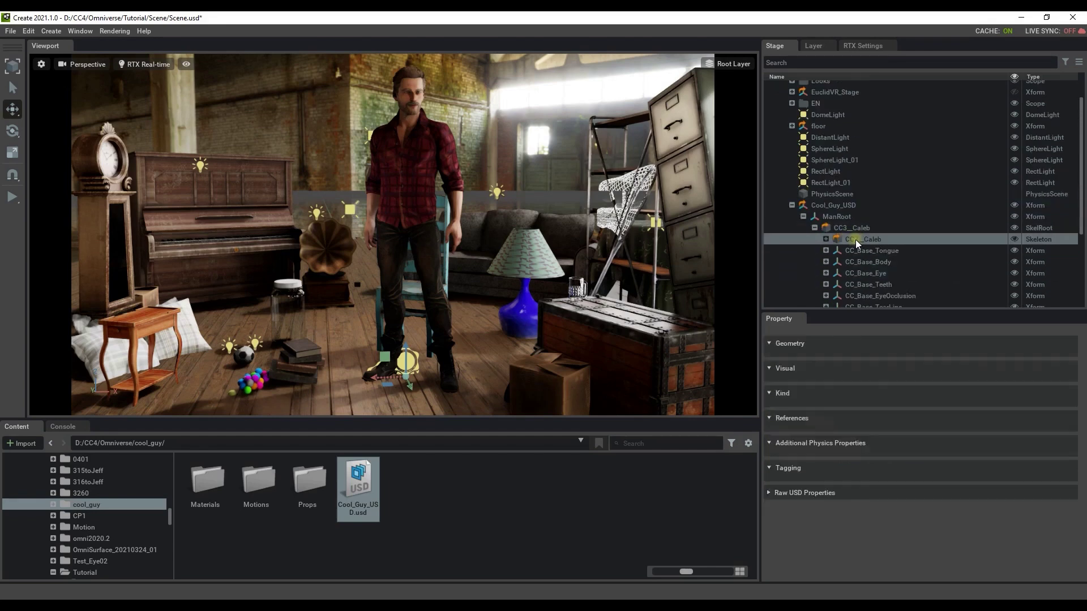
scroll(867, 250, "down", 2)
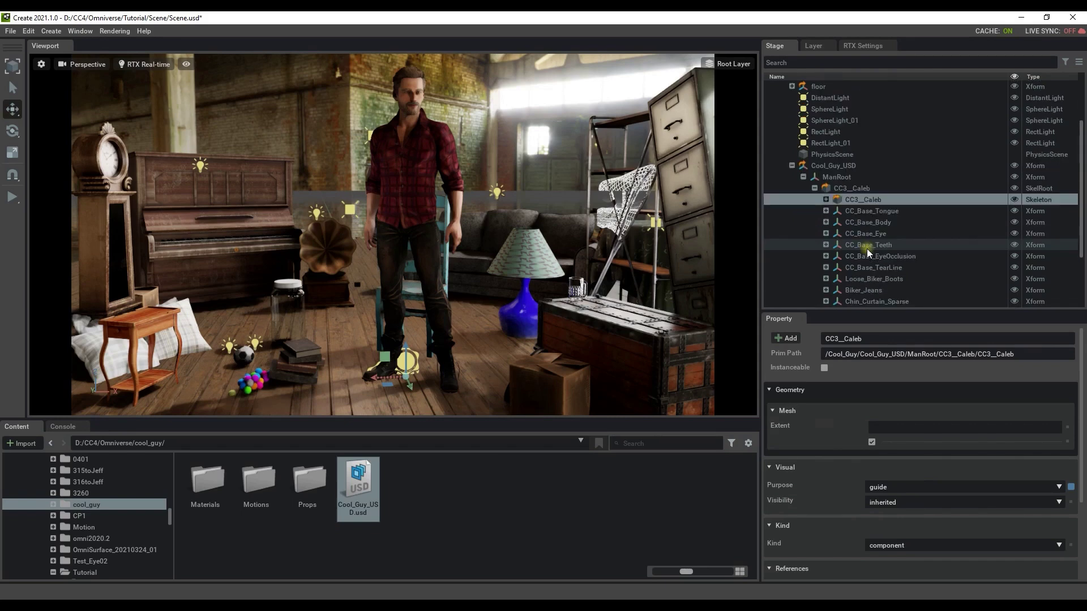
scroll(880, 465, "down", 3)
scroll(882, 467, "up", 1)
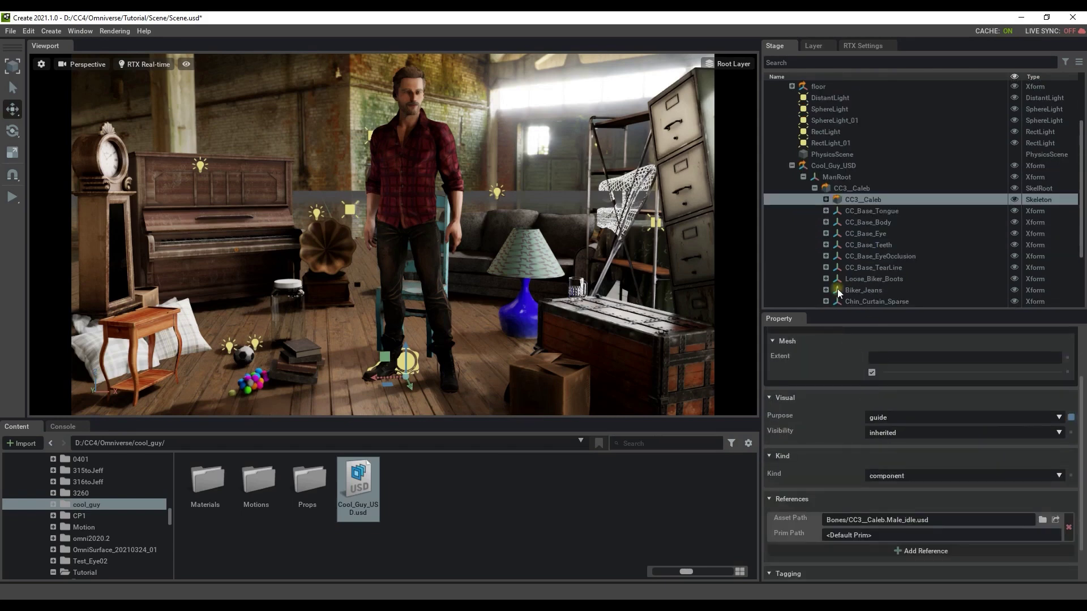
left_click(825, 199)
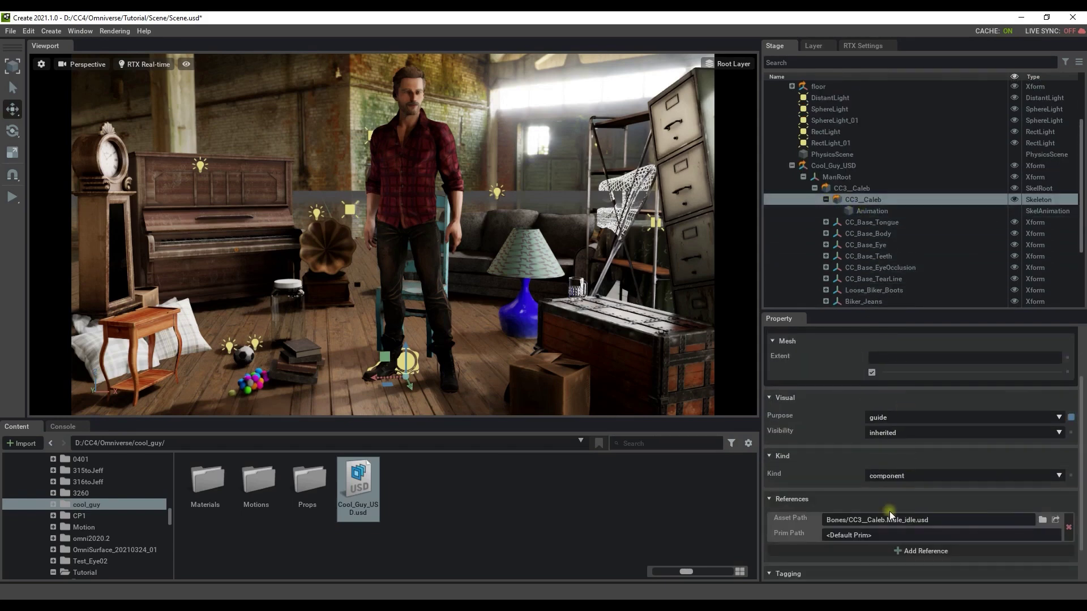
From cool_guy/Motions, set the skeleton's Asset Path to Idle.usd and play it.
double_click(259, 482)
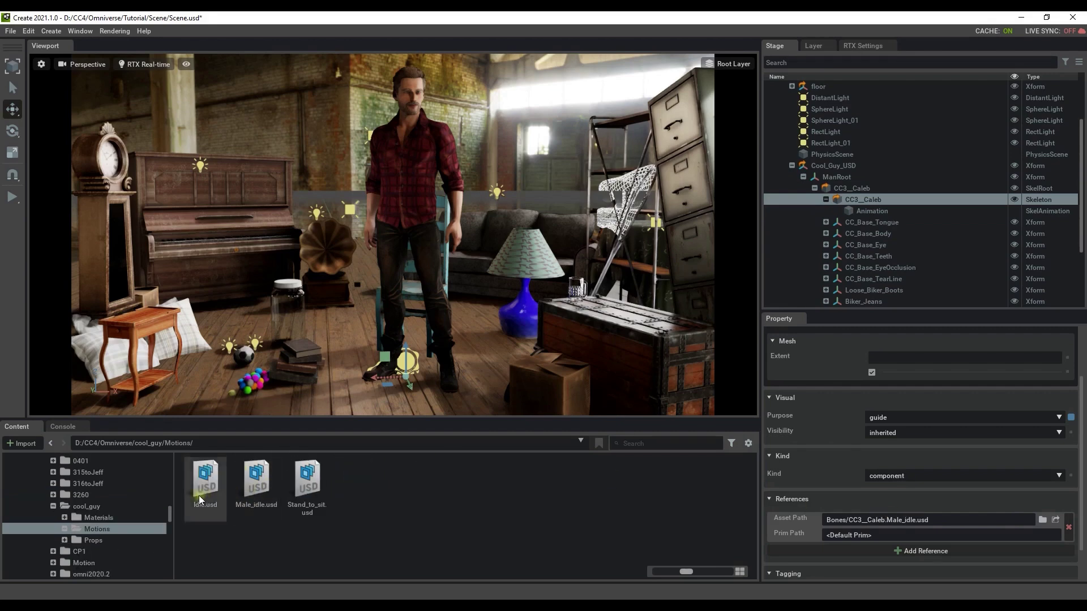
left_click_drag(199, 495, 965, 515)
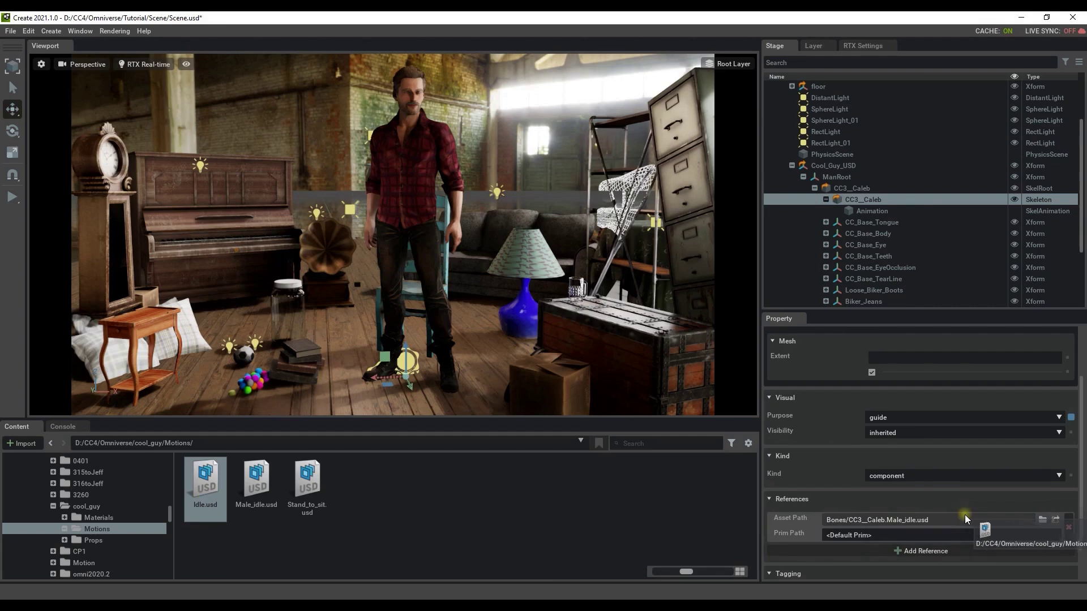
left_click(8, 198)
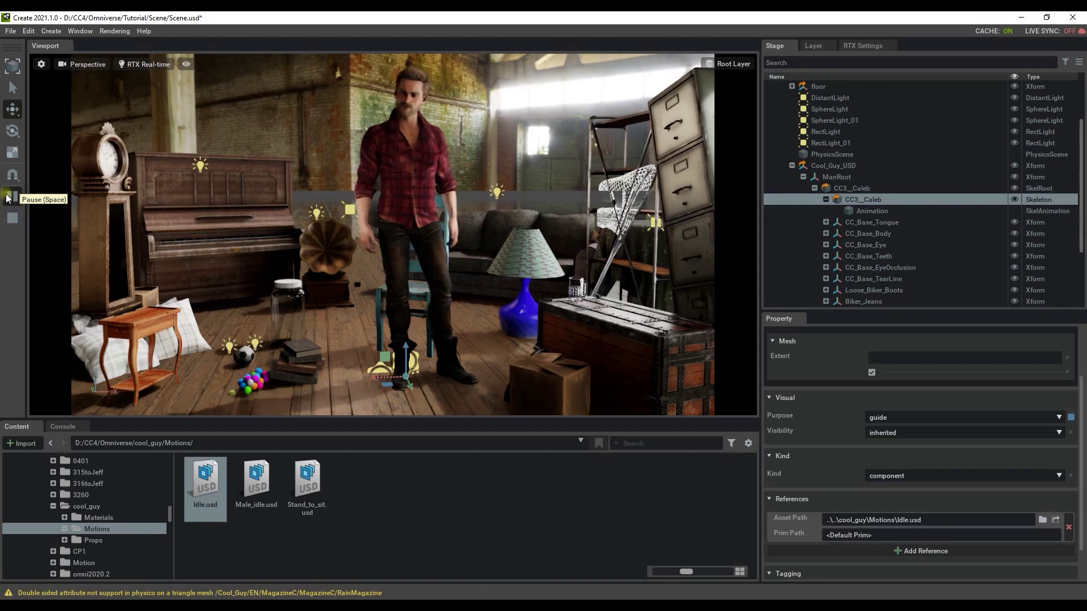
Pause, swap the Asset Path to Stand_to_sit.usd, and play the new motion.
left_click(8, 198)
left_click_drag(304, 492, 908, 518)
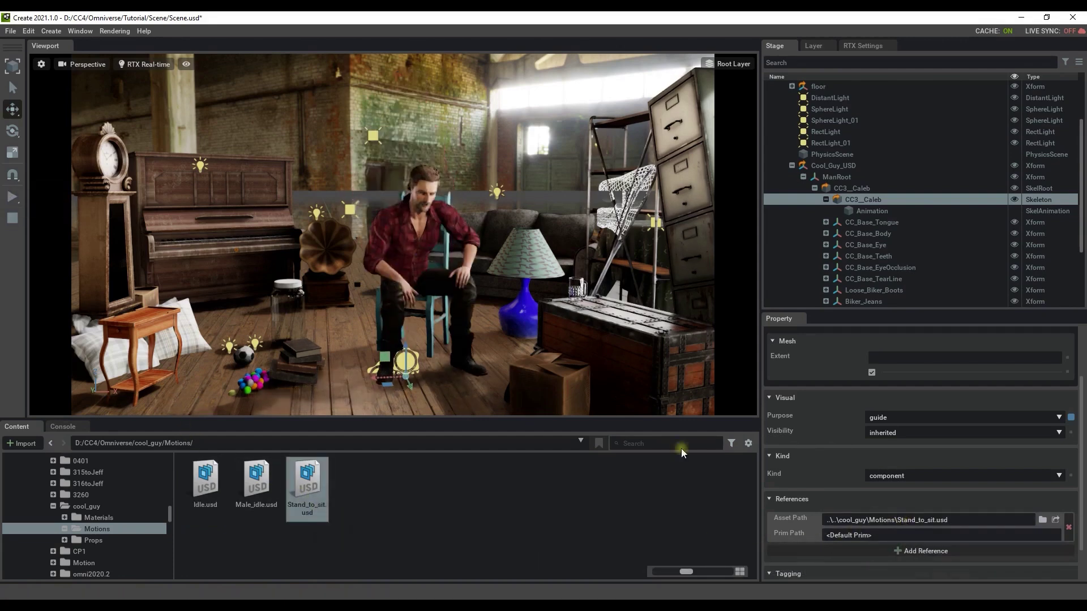
left_click(8, 198)
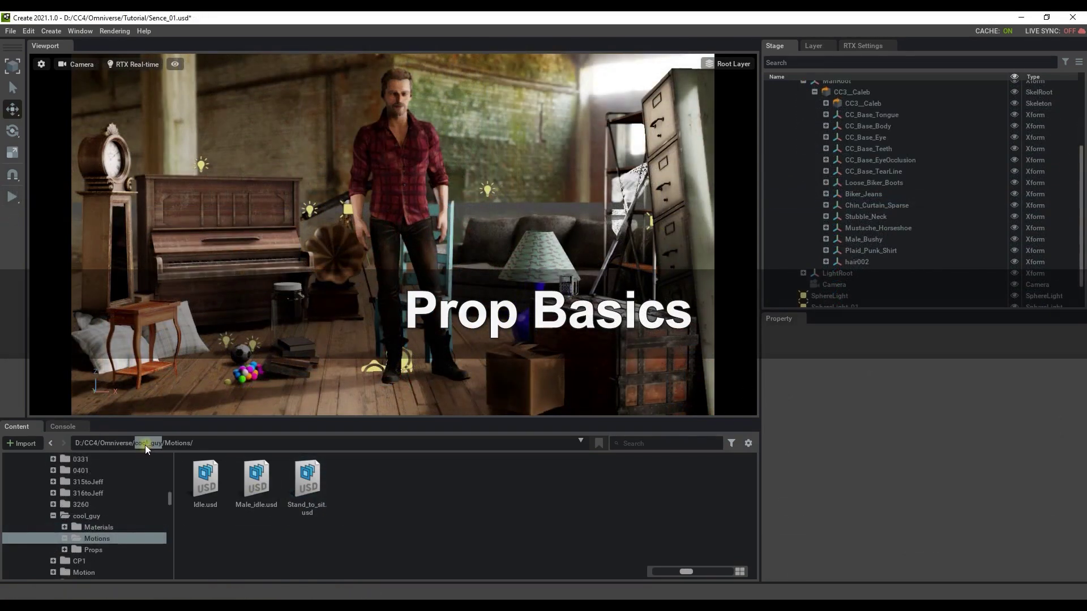
Add the Biker_Jeans mesh from cool_guy/Props/Meshes to the scene, then delete it.
left_click(146, 444)
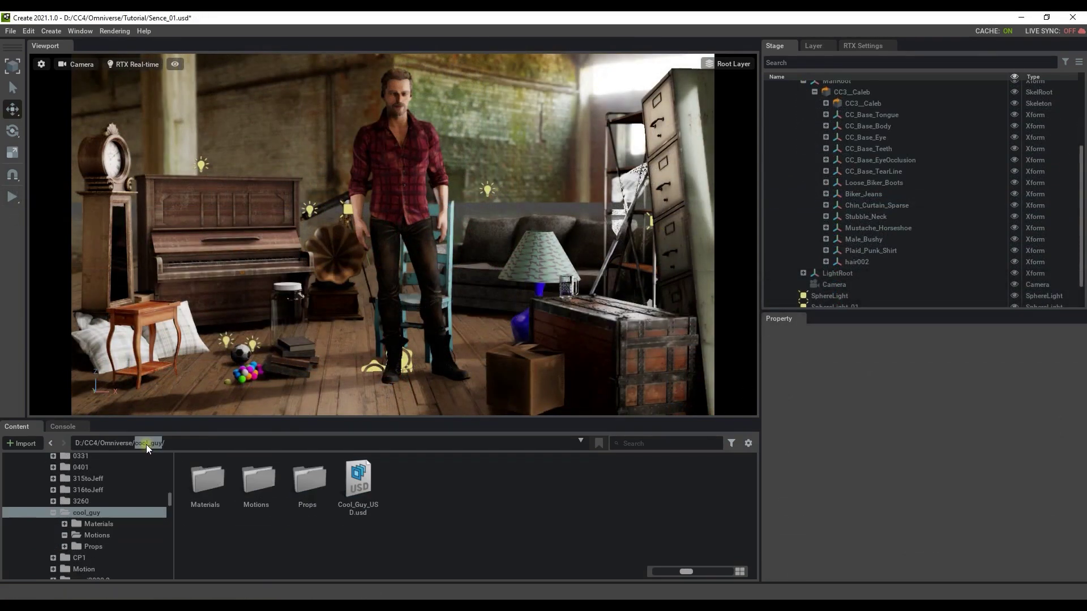
double_click(313, 484)
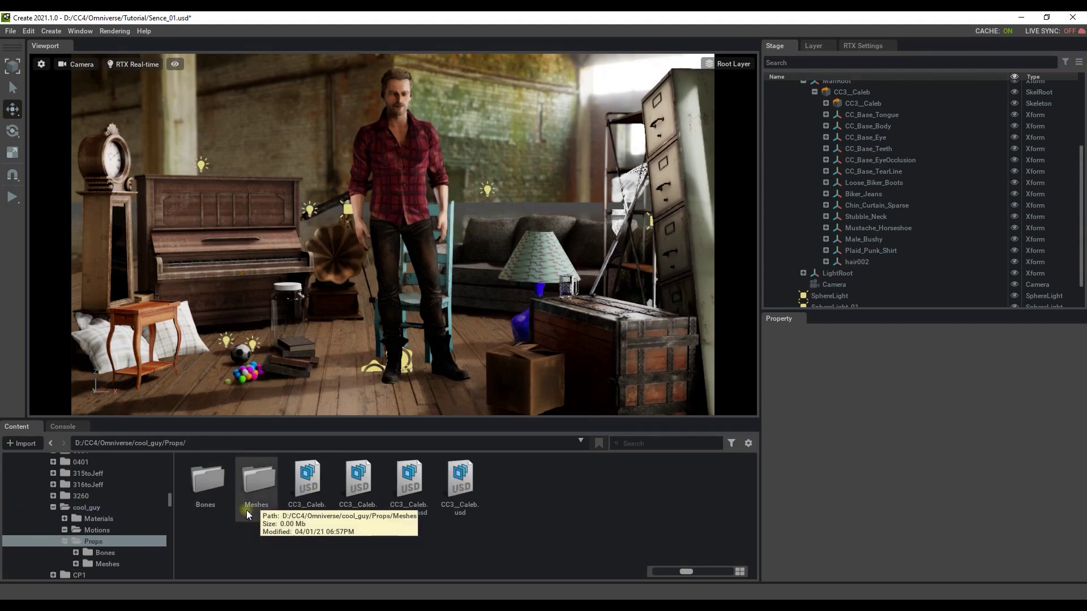
double_click(256, 484)
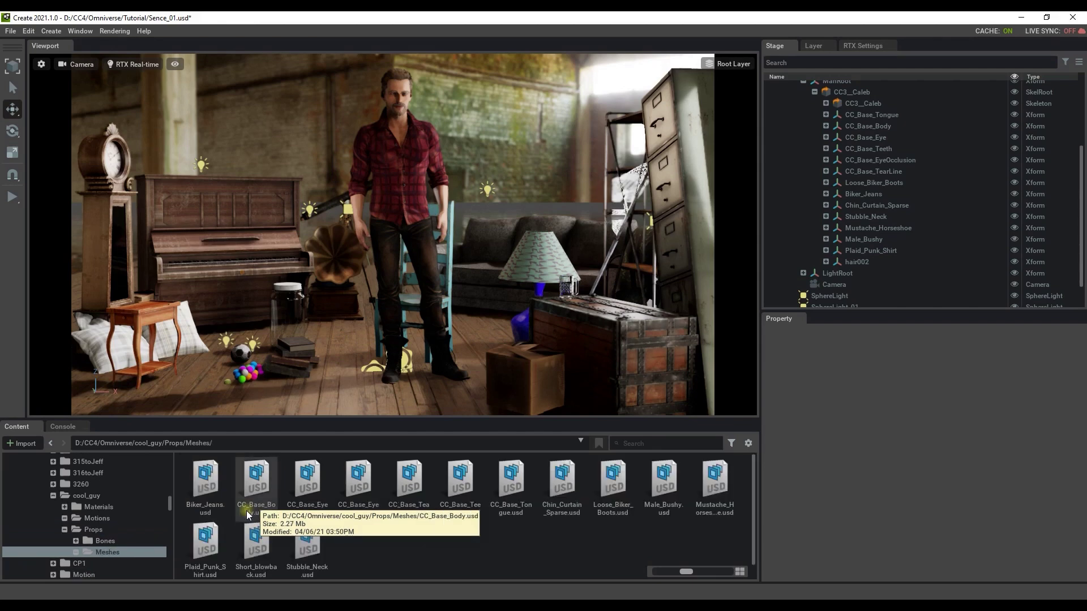
left_click(202, 513)
left_click_drag(236, 416, 252, 347)
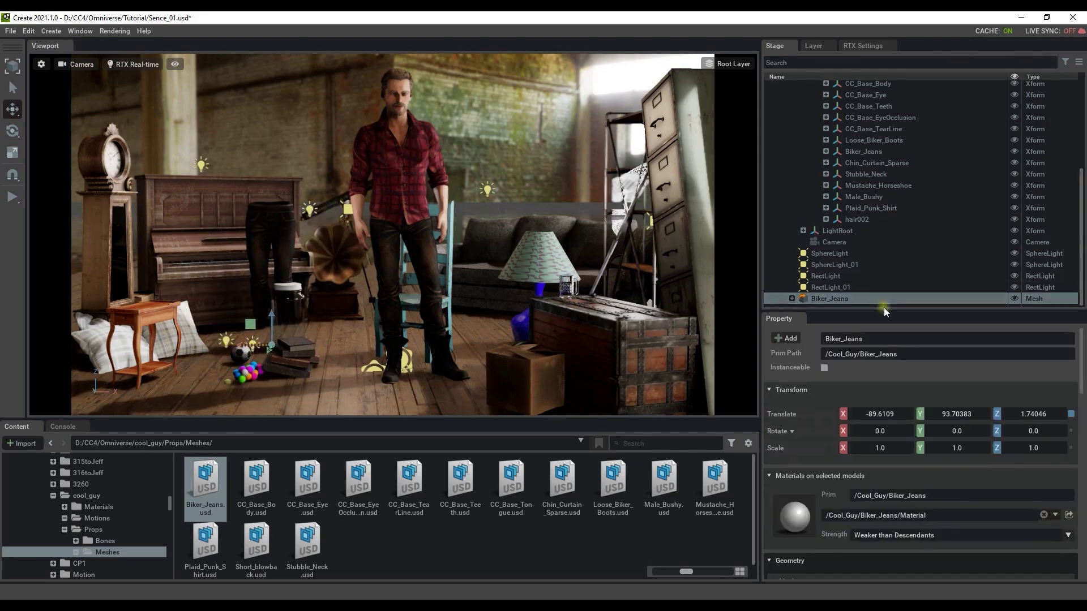
key("Delete")
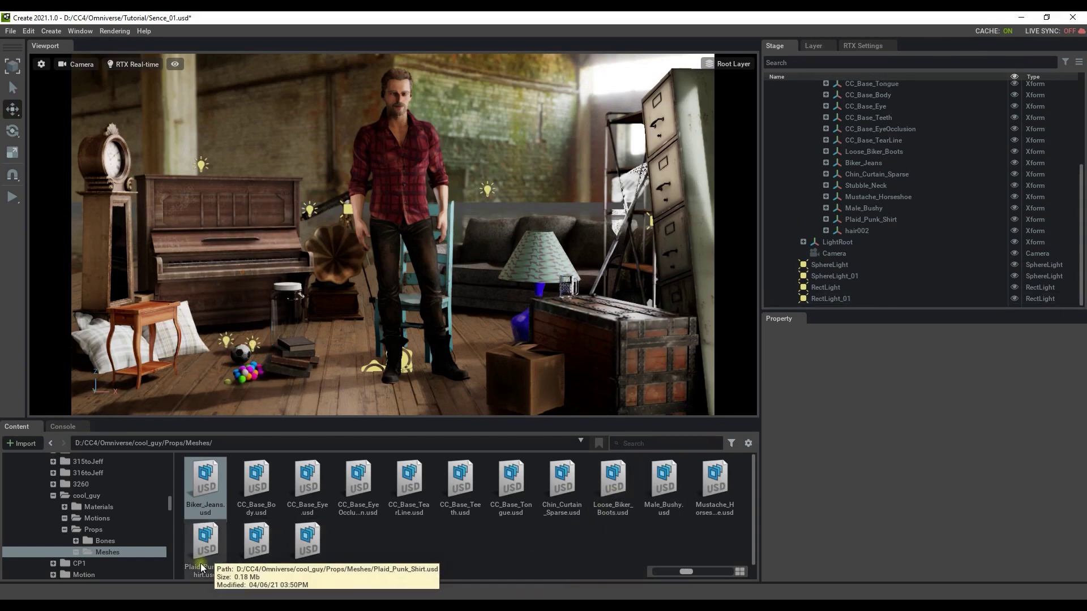
Bring in the Plaid_Punk_Shirt mesh, delete it, and return to the Props folder.
left_click_drag(201, 566, 280, 374)
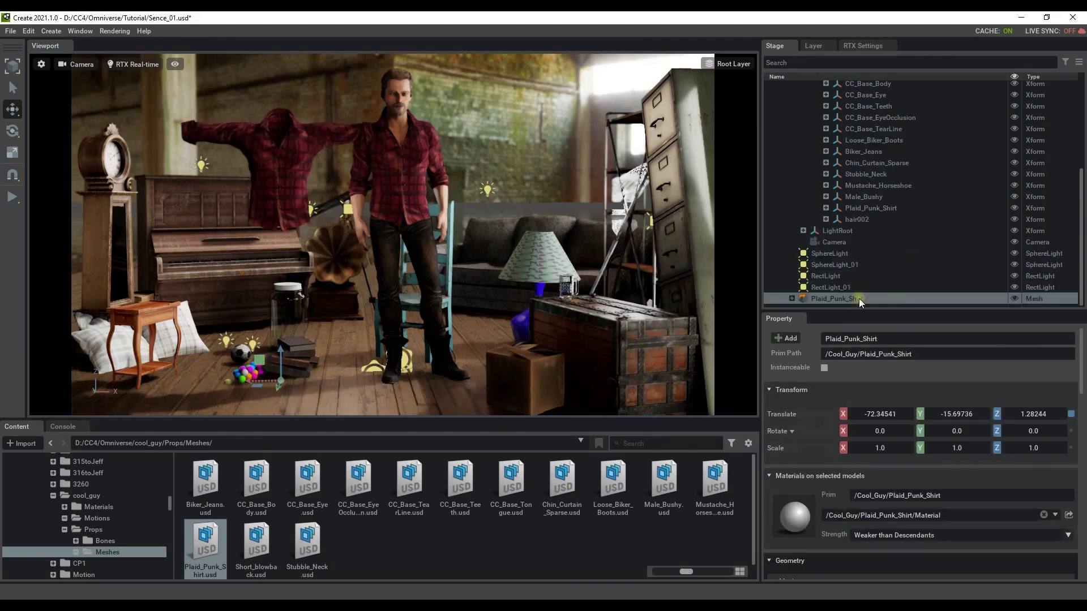
left_click(792, 299)
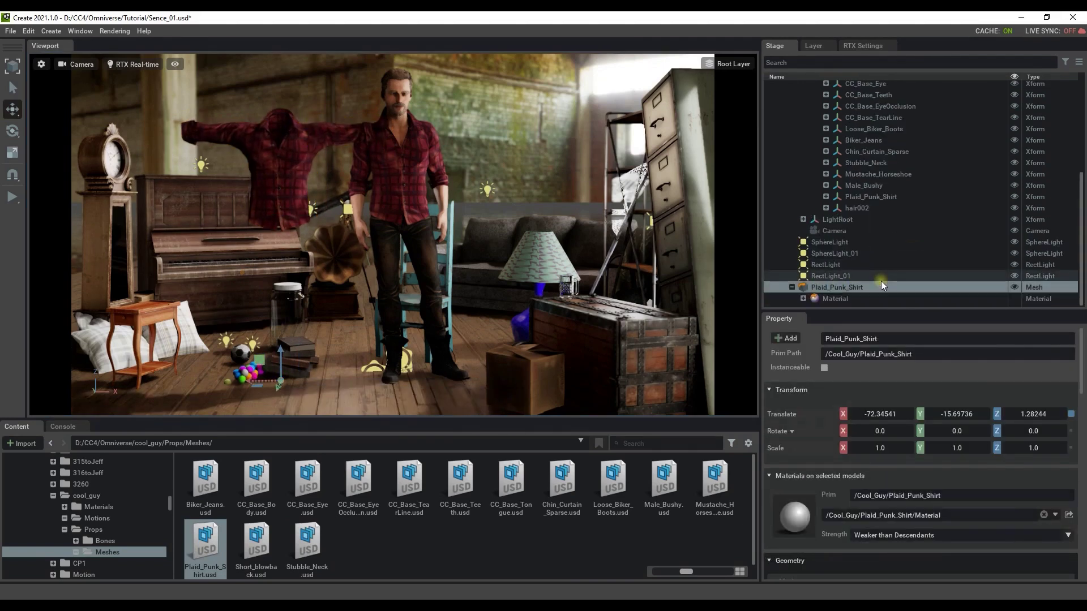
key("Delete")
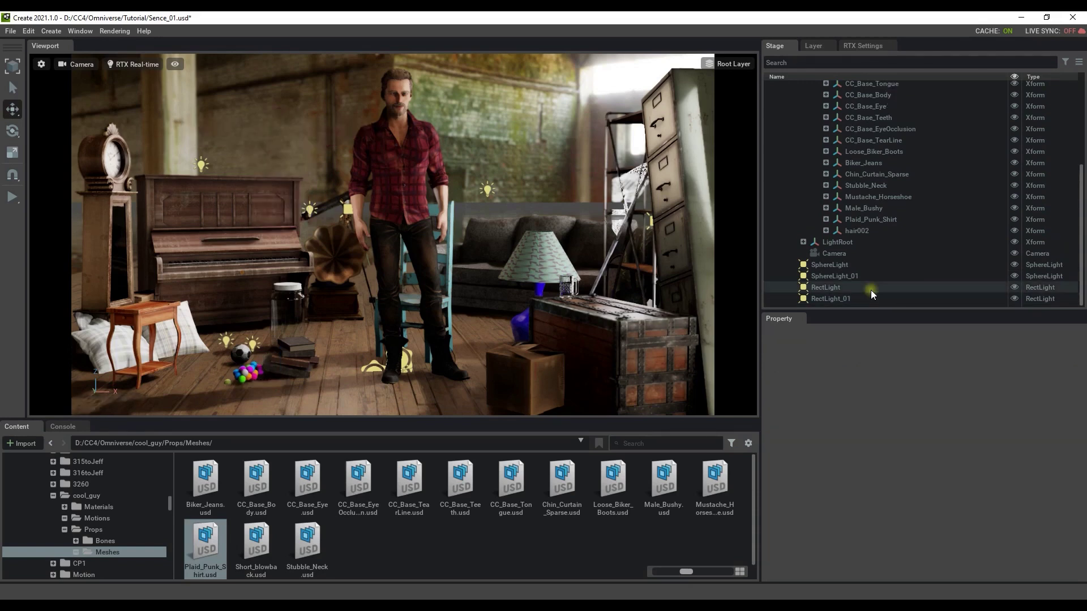
left_click(174, 443)
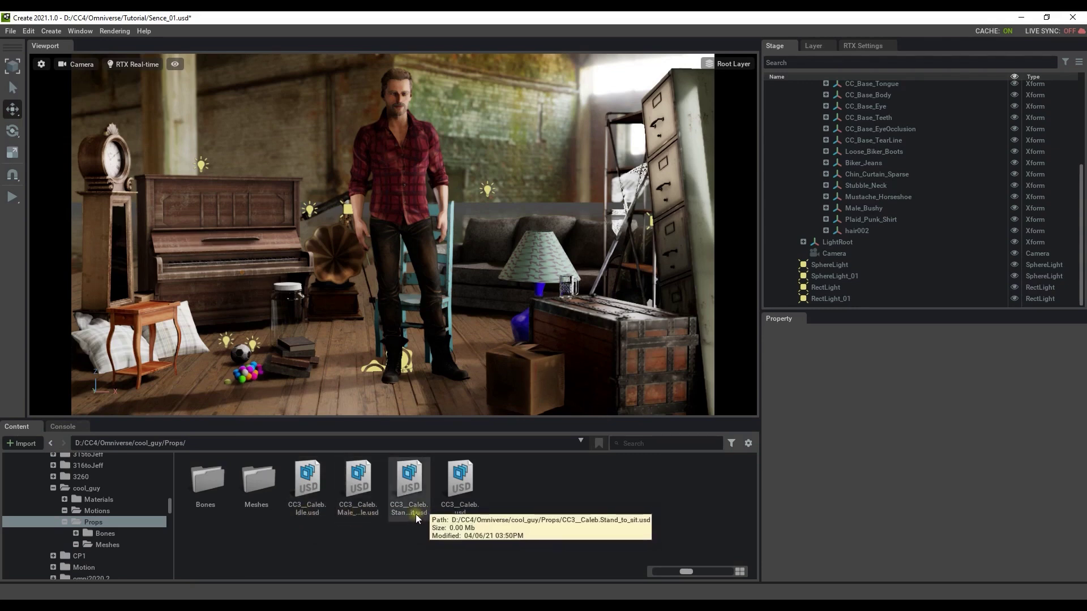
Preview playback, then add CC3_Caleb.Idle.usd and move it left of the first character.
left_click(12, 197)
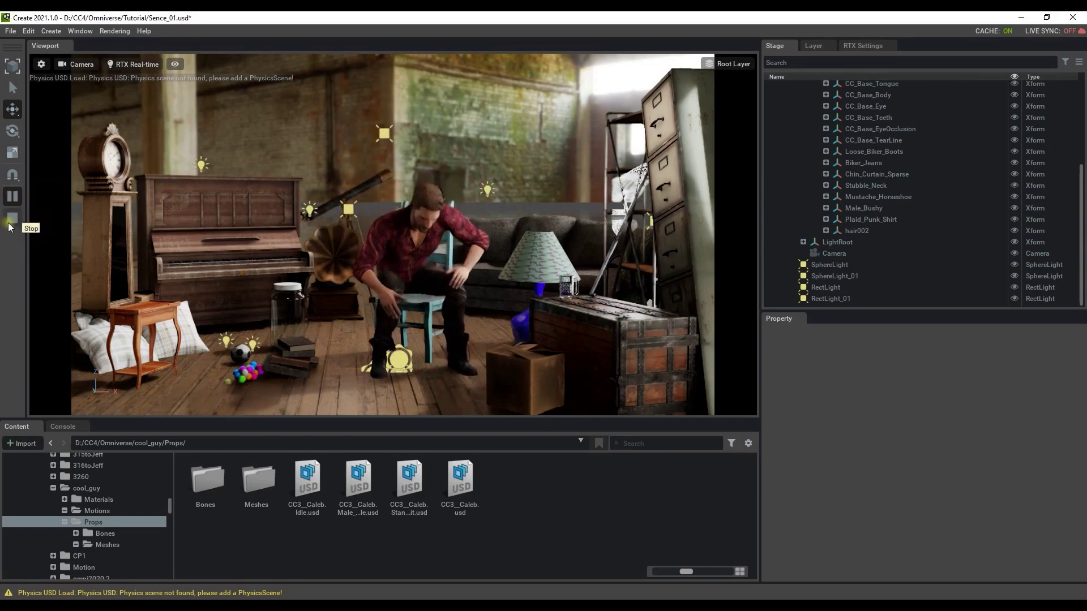
left_click(12, 219)
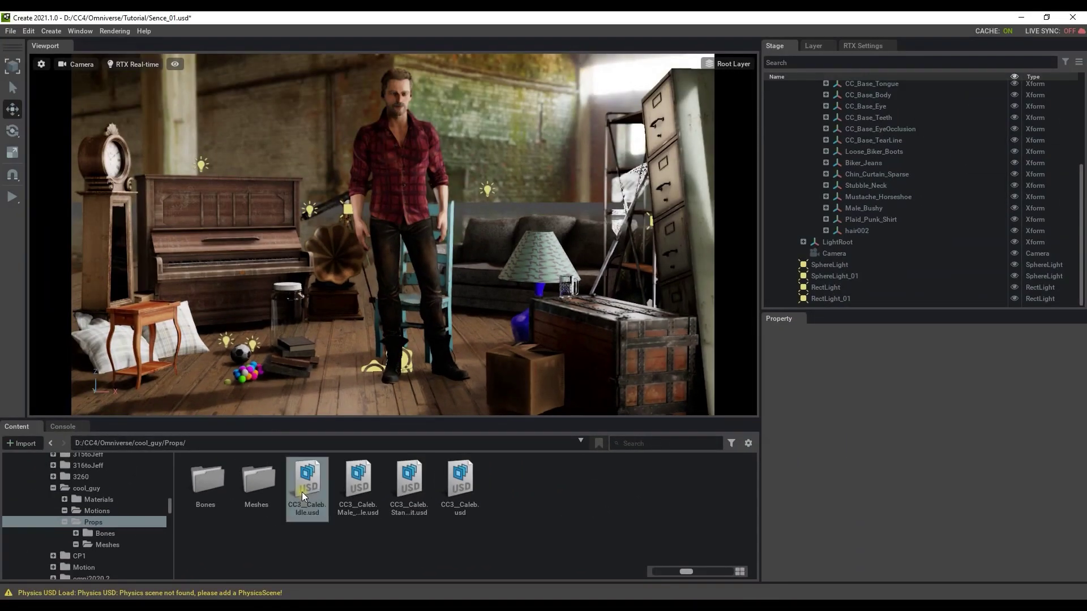
left_click_drag(301, 491, 196, 385)
left_click(1071, 415)
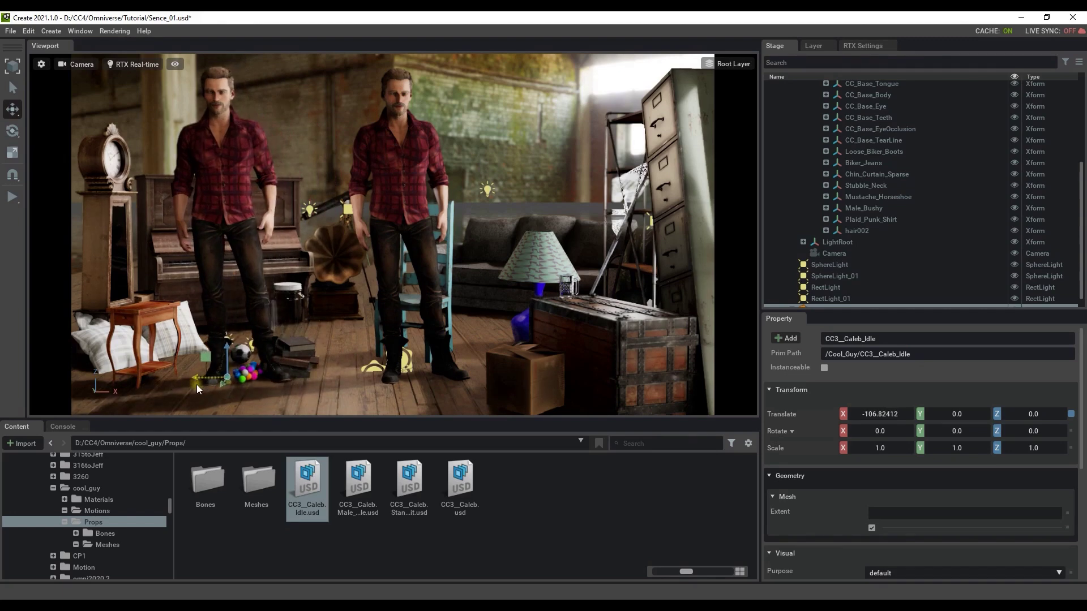
Play and reset both characters' animations, then return to the cool_guy folder.
left_click(9, 205)
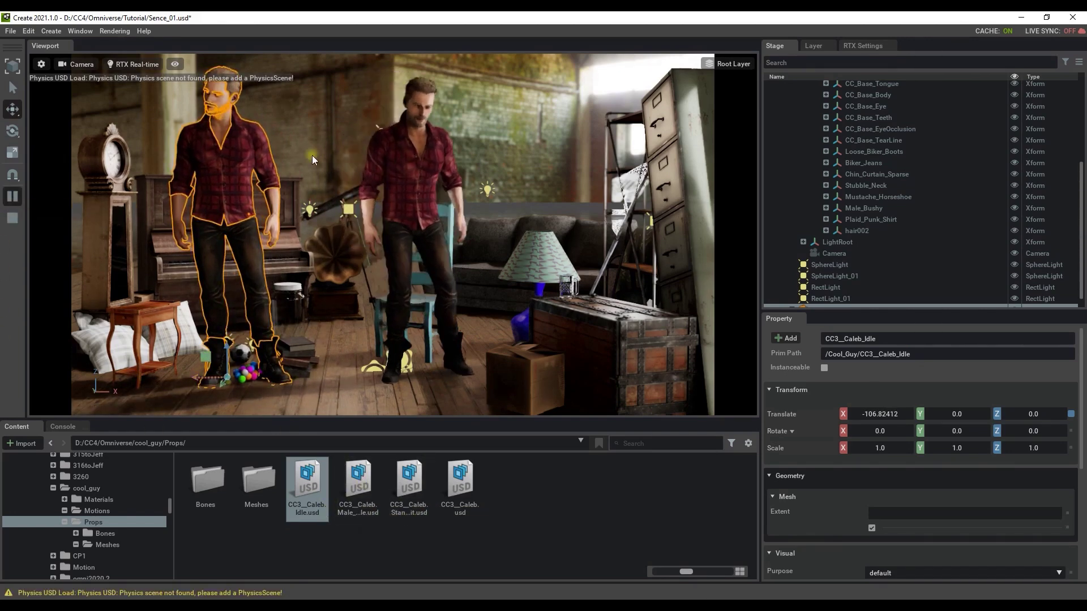
left_click(12, 218)
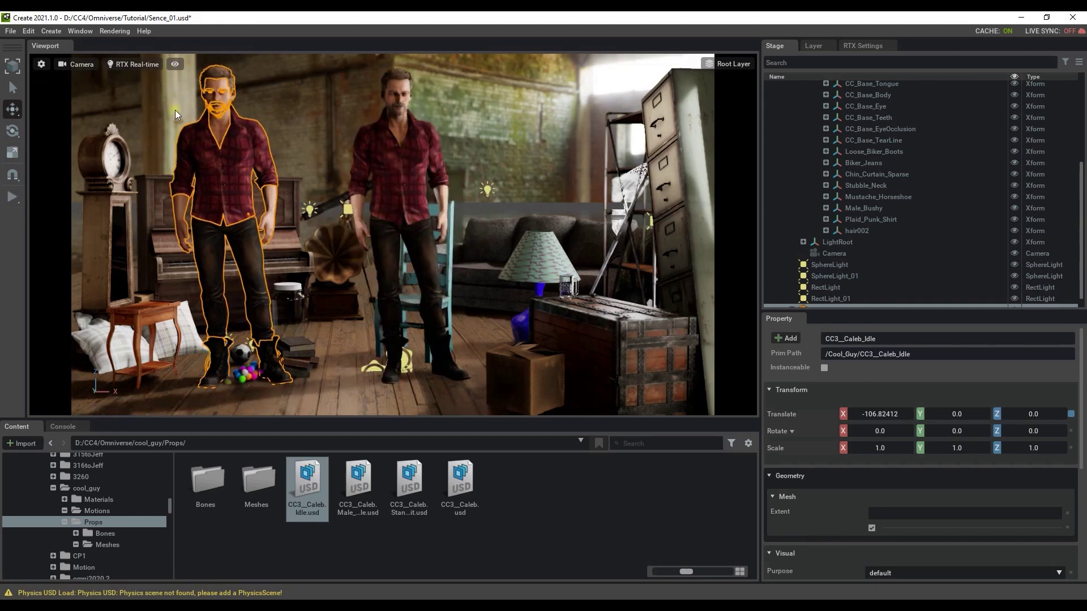
left_click(10, 197)
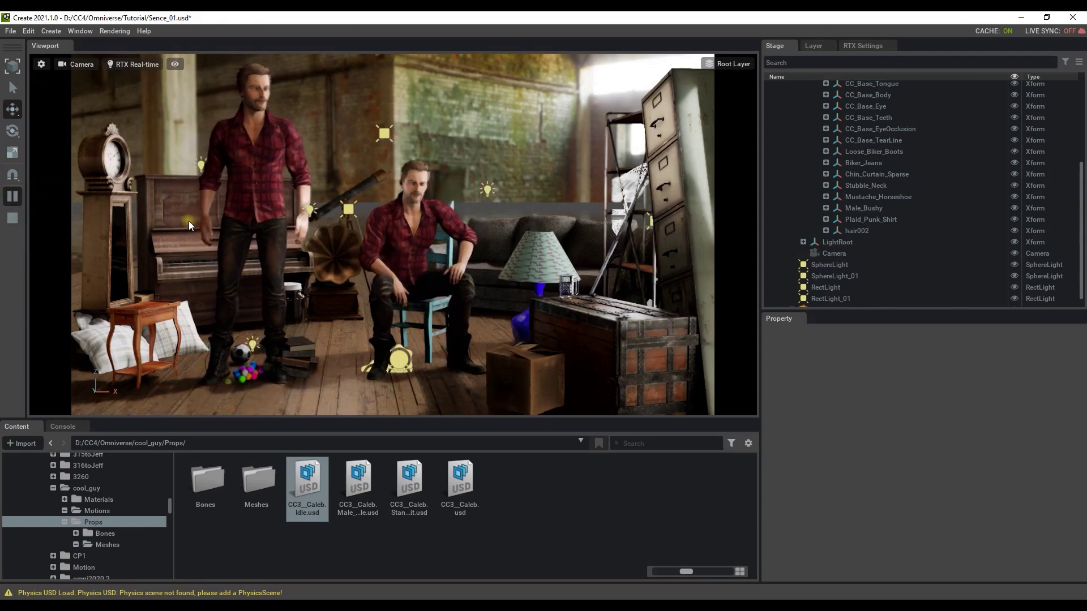
left_click(13, 219)
left_click(13, 219)
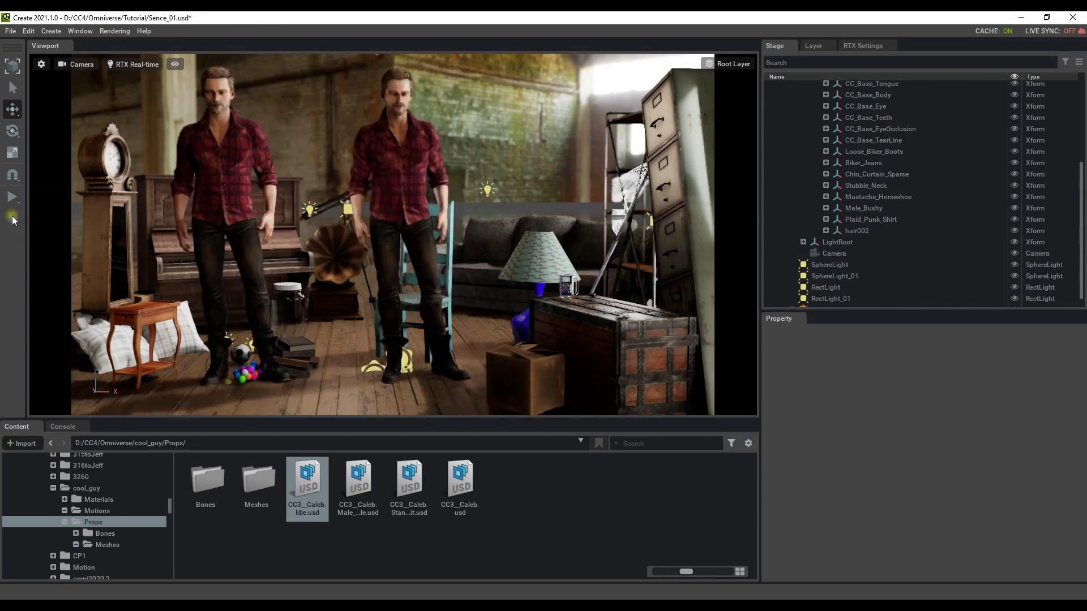
left_click(157, 443)
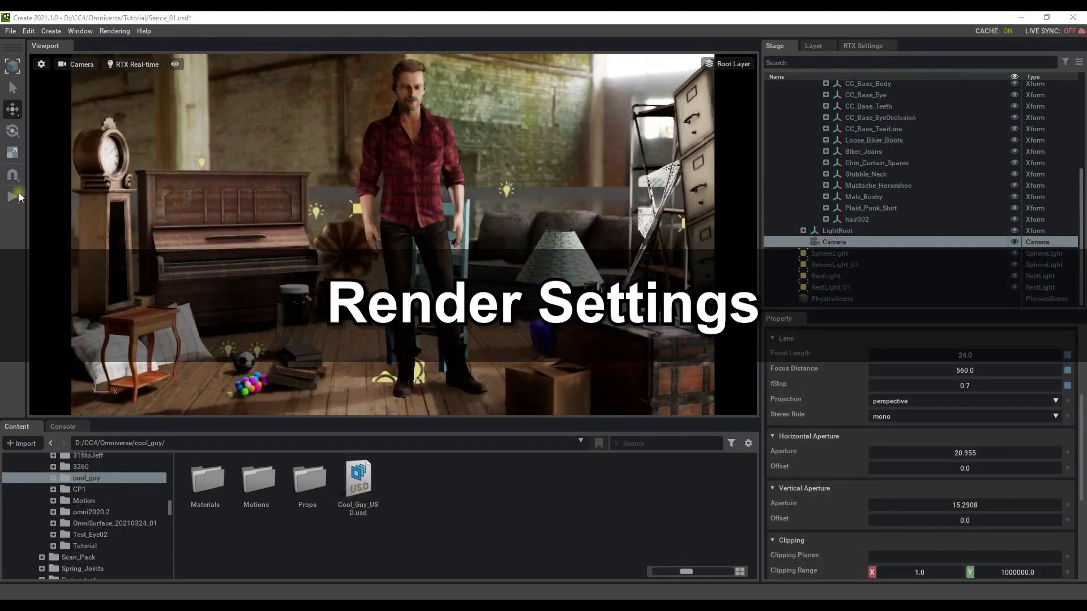
Preview the sitting animation and turn off the viewport grid.
left_click(13, 196)
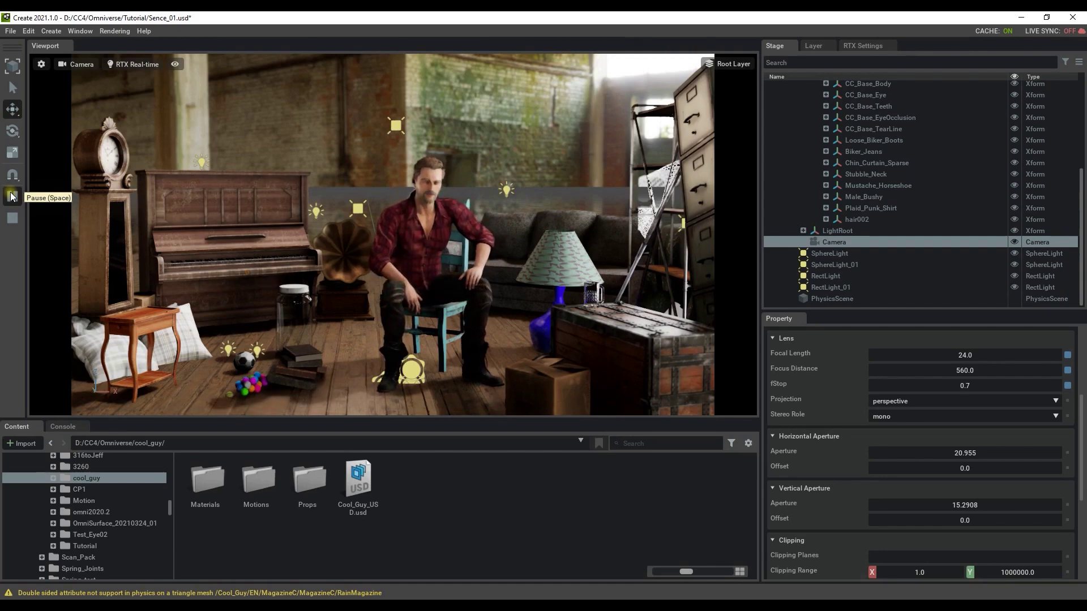
left_click(12, 227)
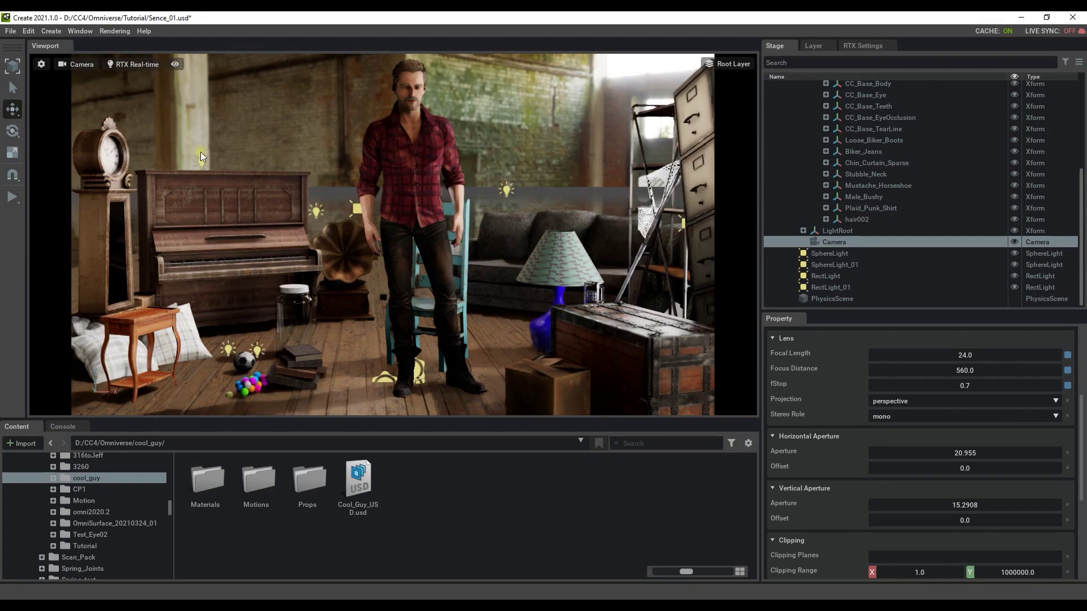
left_click(175, 65)
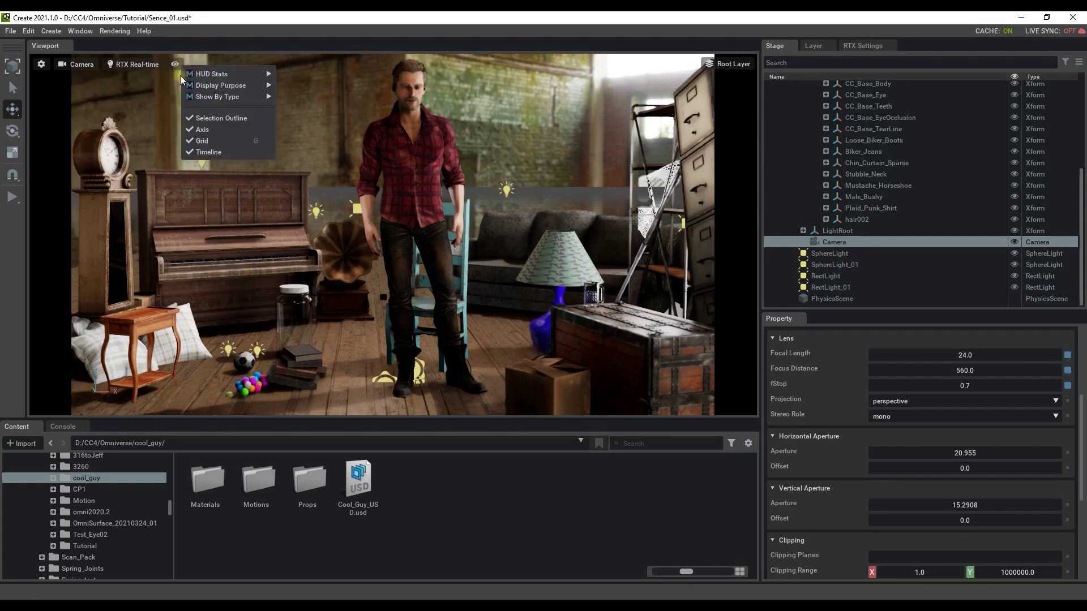
left_click(209, 140)
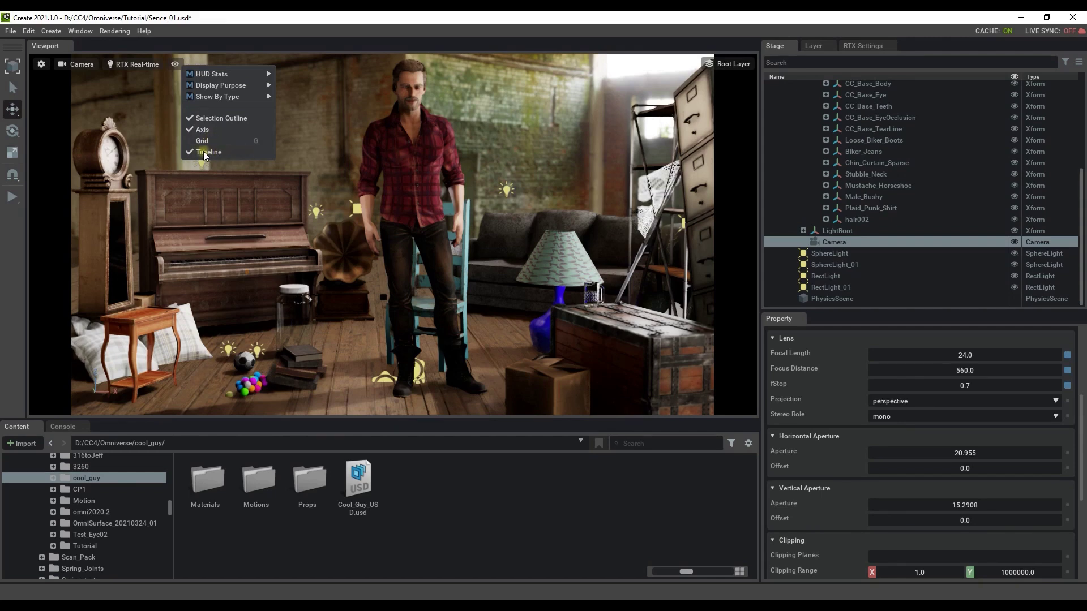
left_click(365, 334)
Scrub the timeline to frame 339 so the character sits on the chair.
mouse_move(426, 389)
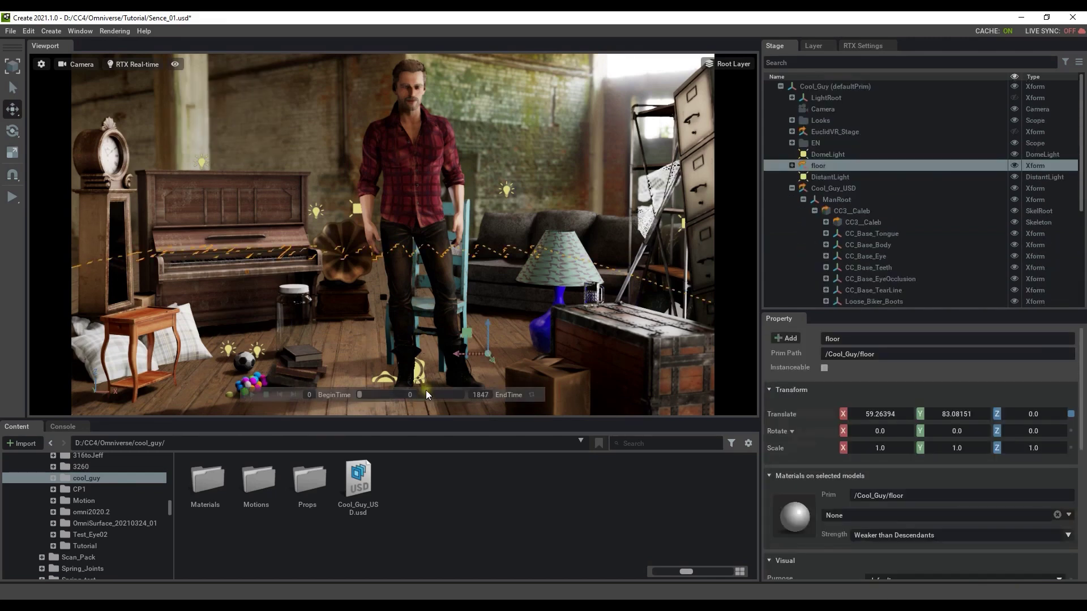
left_click_drag(362, 398, 378, 400)
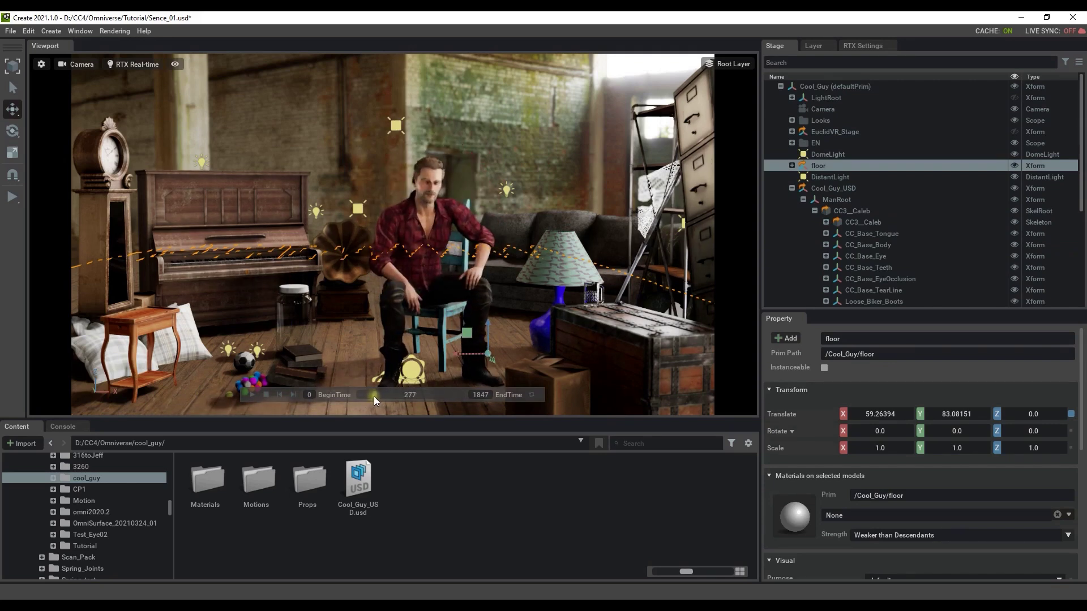
left_click_drag(374, 396, 378, 399)
left_click(504, 171)
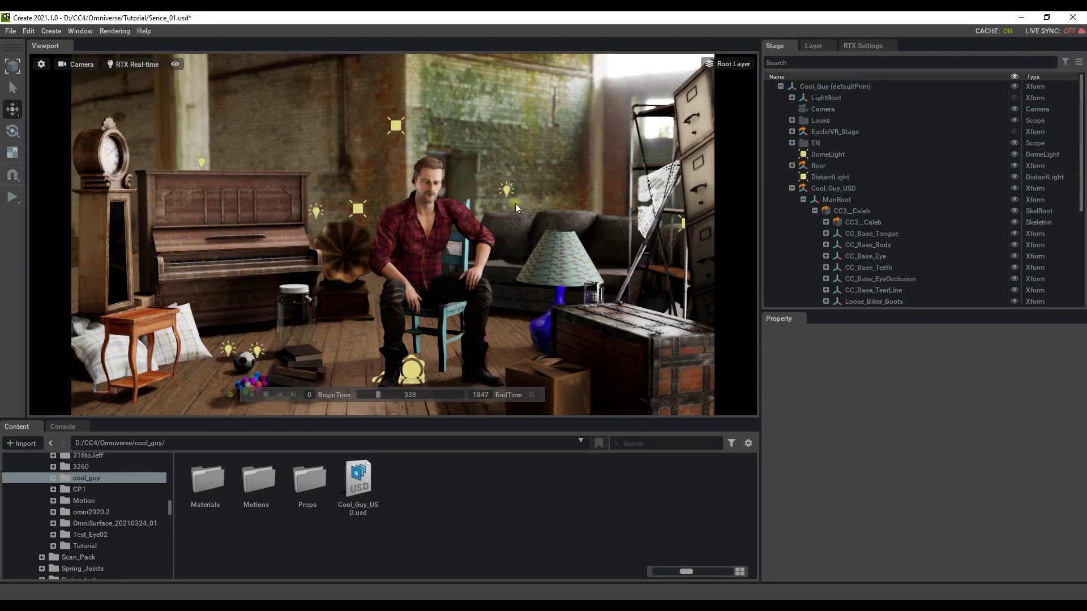
left_click(100, 34)
In Movie Capture, keep the current camera, HD resolution and the real-time render preset.
left_click(112, 62)
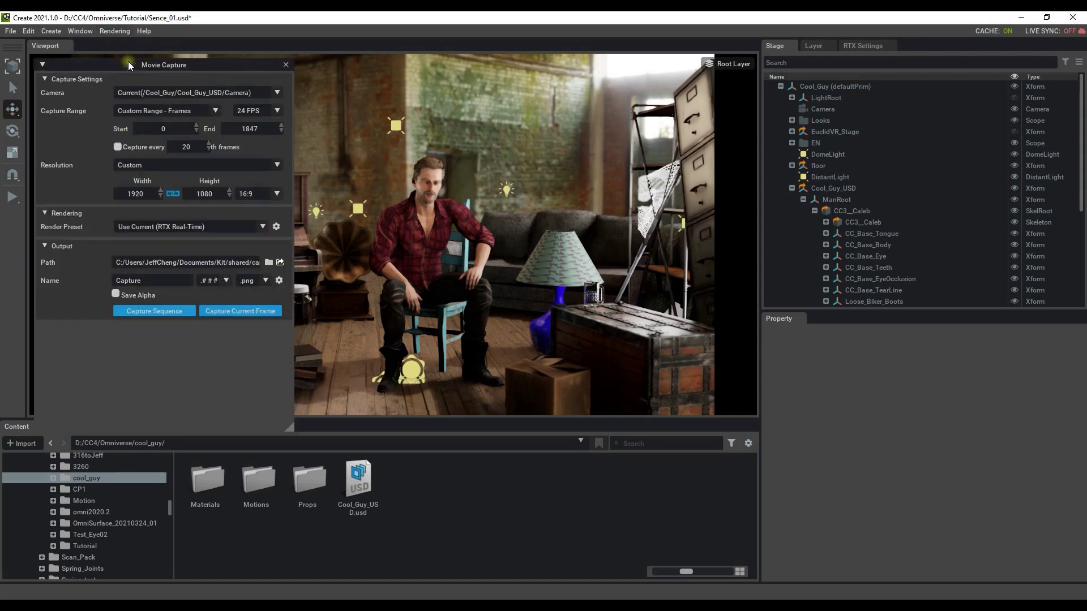
left_click(132, 92)
left_click(202, 105)
left_click(238, 165)
left_click(214, 181)
left_click(216, 228)
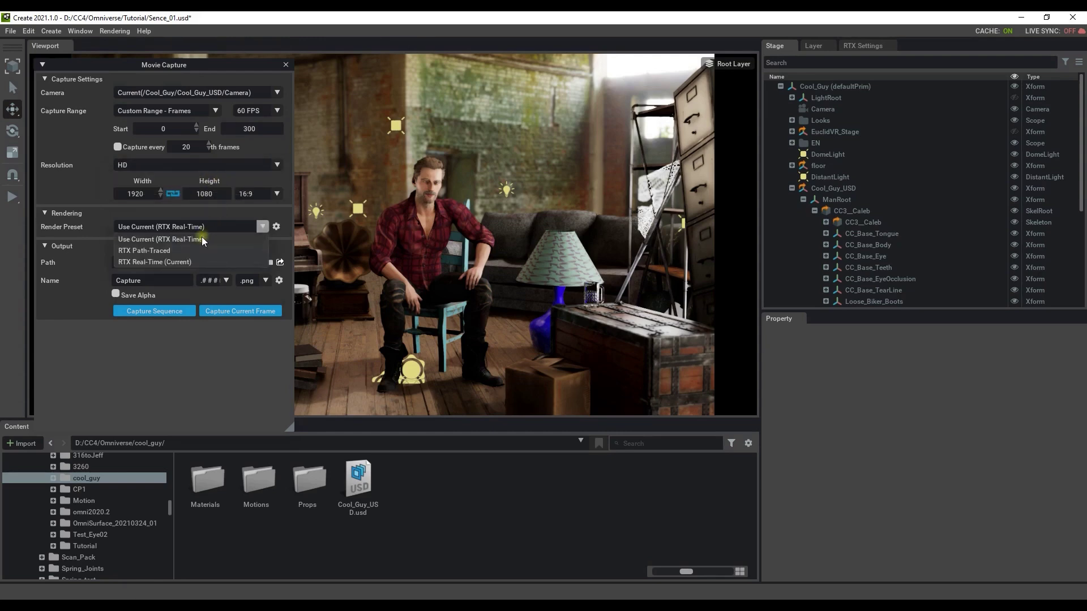
left_click(201, 237)
Output to the Tutorial folder as Omniverse_scene01 in .mp4 format and start capturing.
left_click(268, 262)
left_click(738, 472)
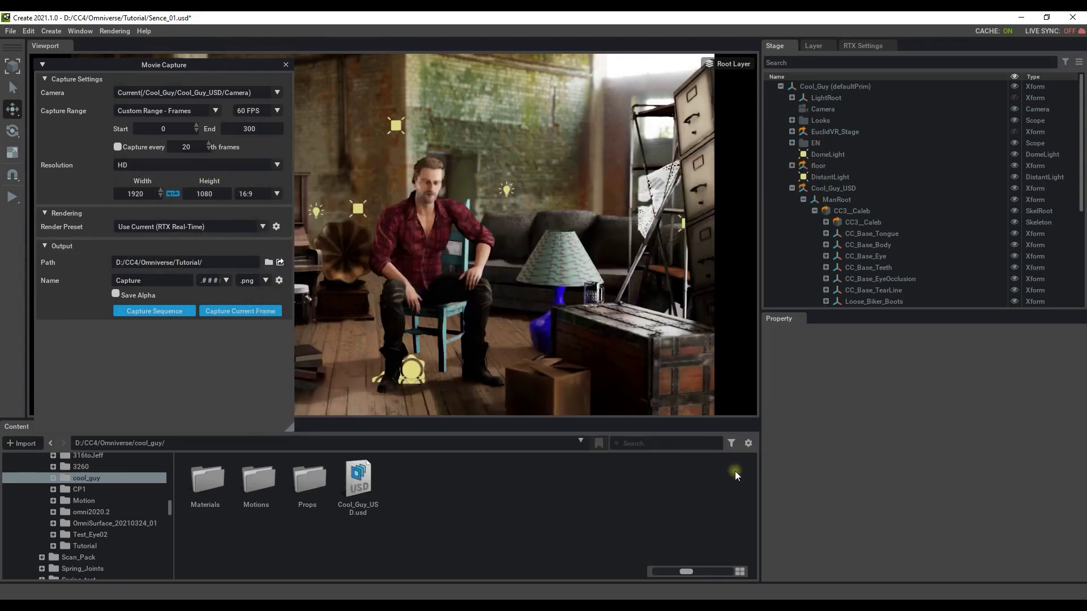
double_click(155, 277)
type("Omniverse_scene01")
left_click(266, 280)
left_click(247, 328)
left_click(154, 311)
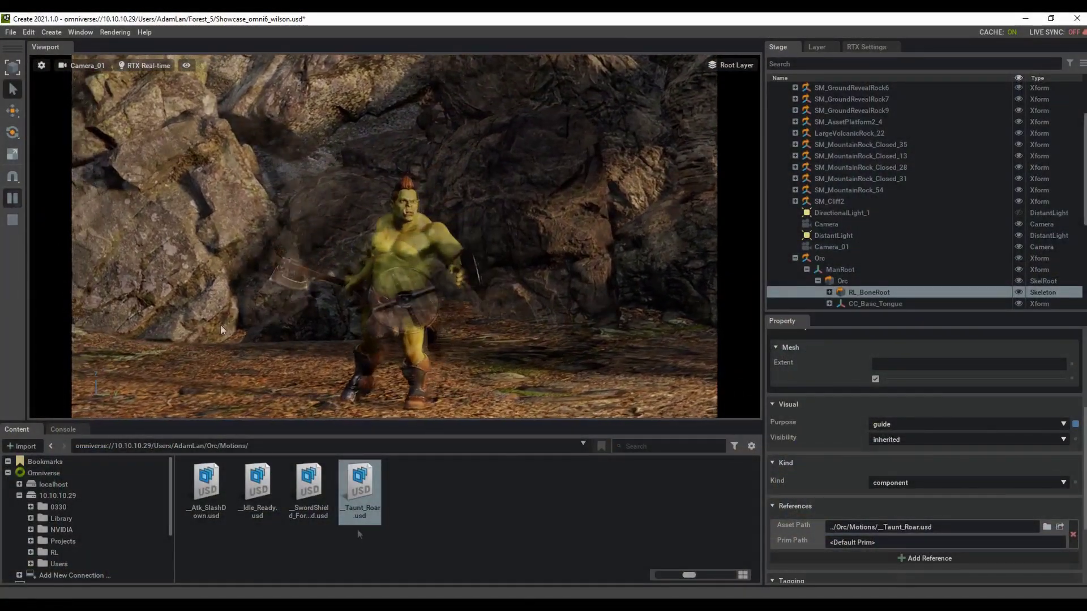
Set the orc's reference Asset Path to __SwordShield_ForgeAhead.usd and play the animation.
left_click_drag(309, 486, 834, 528)
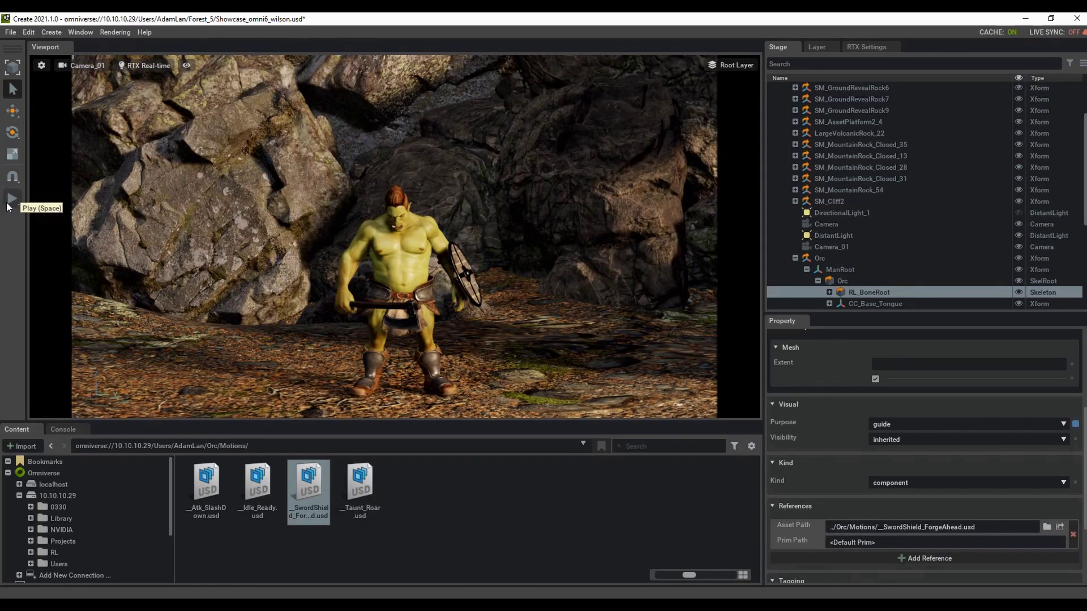
left_click(9, 201)
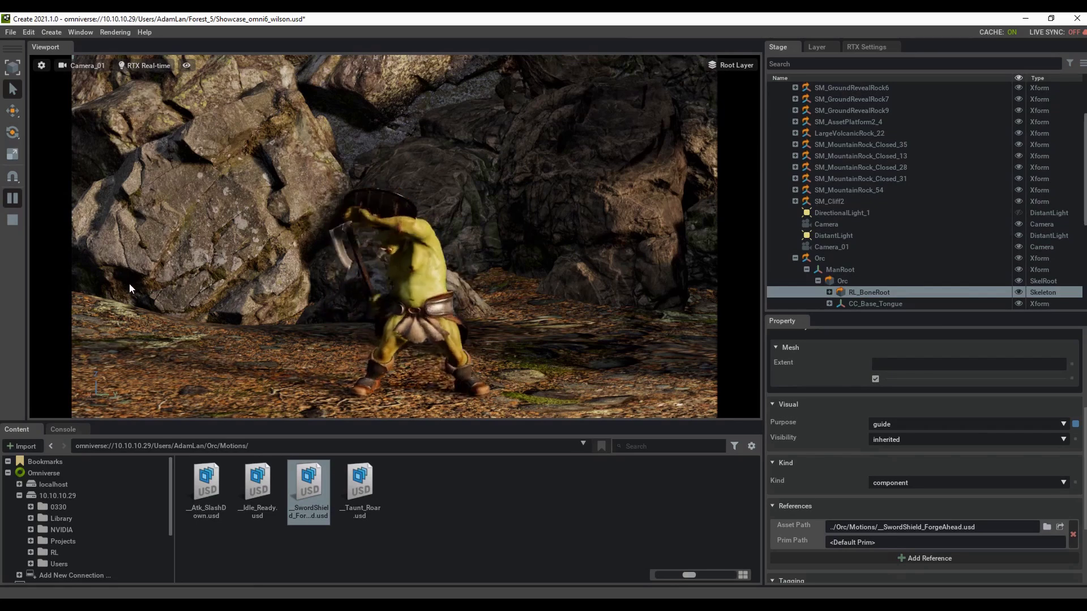